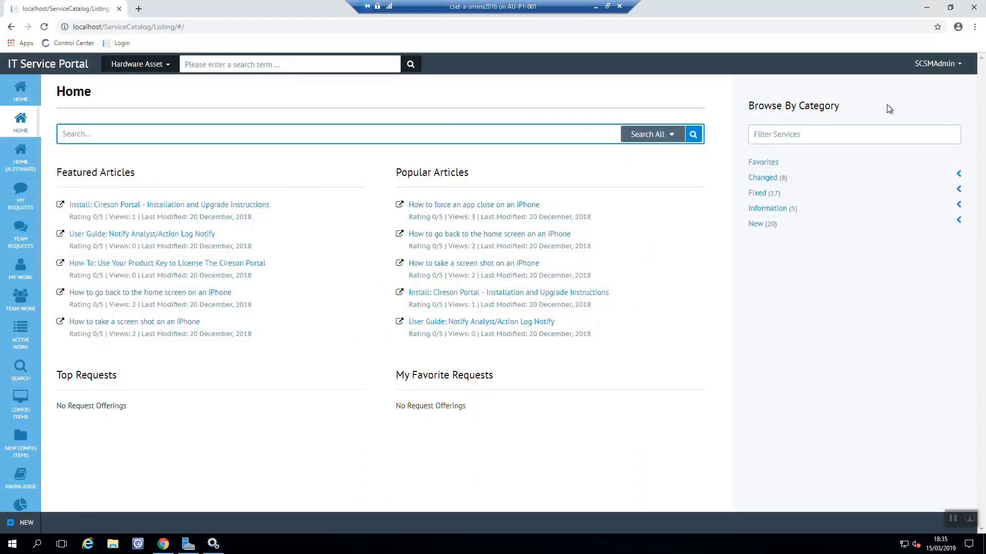
Go to Admin Settings and open the Dynamic Data page with its table filters and sync interval.
click(937, 65)
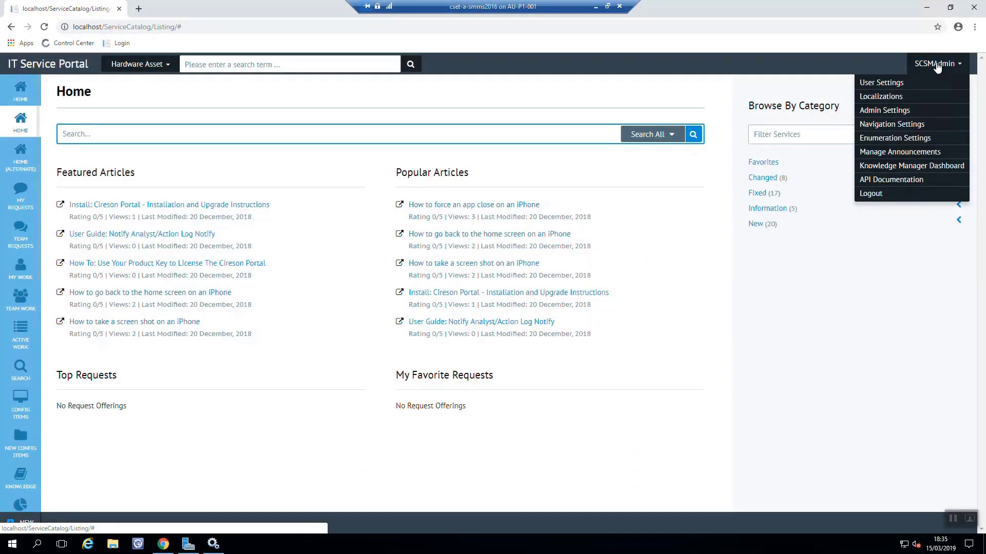
click(926, 114)
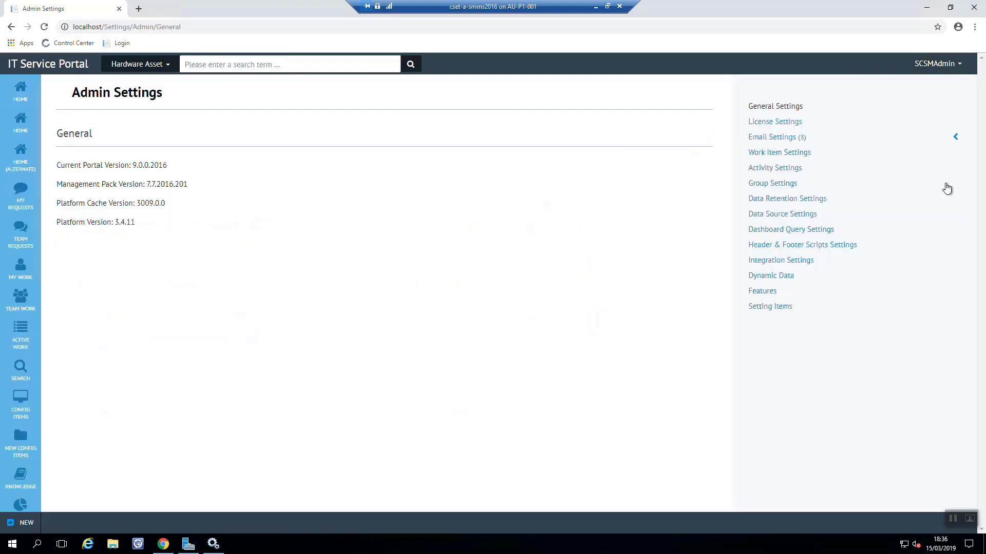
click(763, 280)
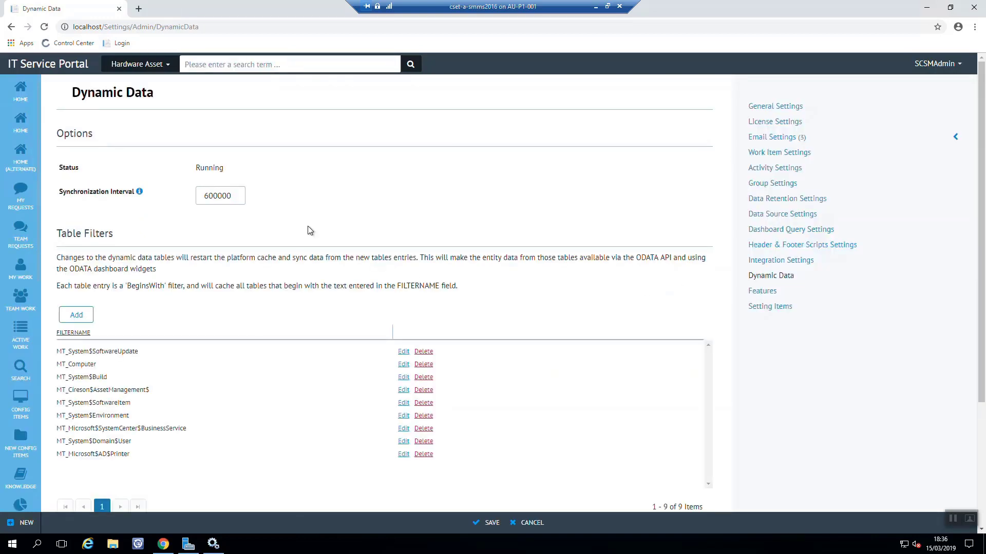
click(239, 199)
Add a CiresonDataCircuit table filter without the MT_ prefix, save, and confirm the cache restart.
click(80, 318)
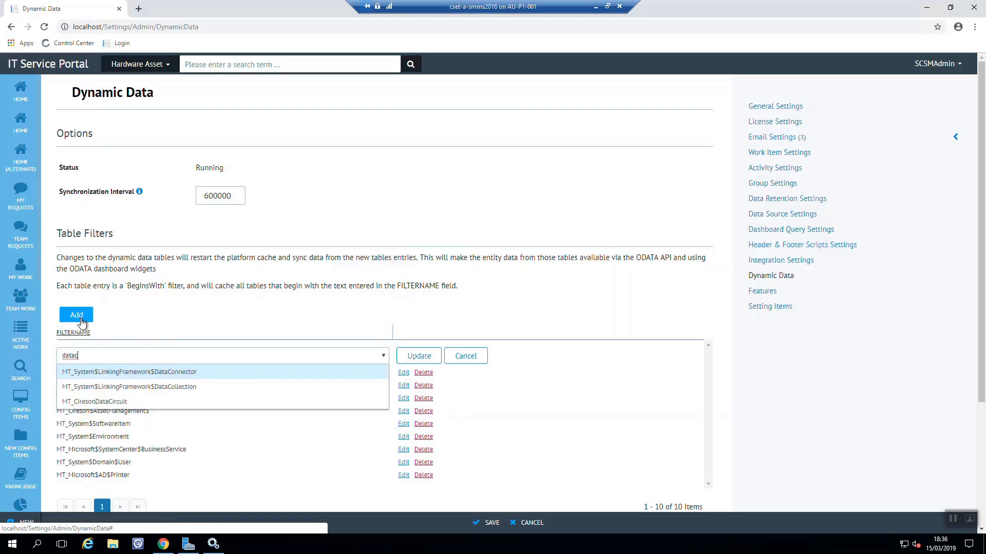
click(103, 402)
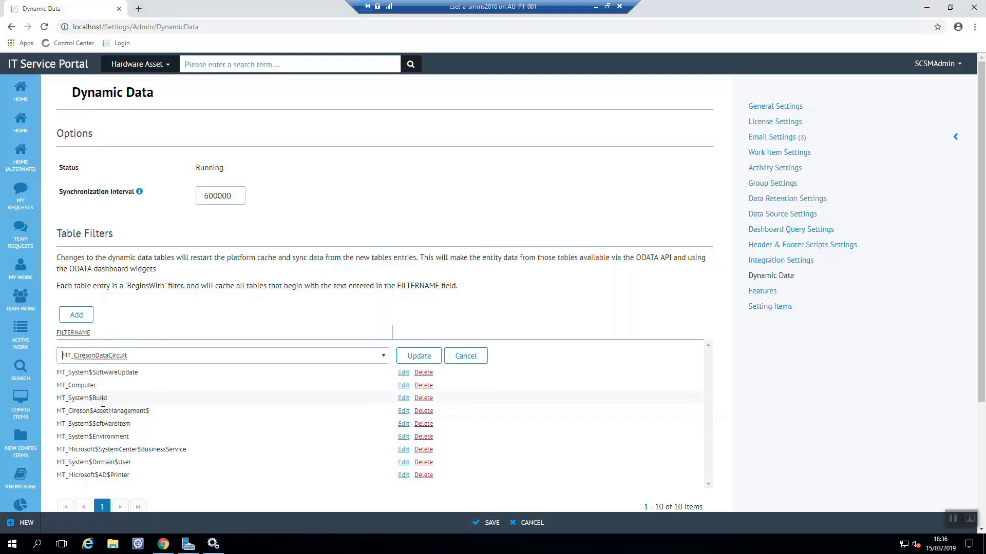
key(Home)
key(Delete)
key(Delete)
key(Delete)
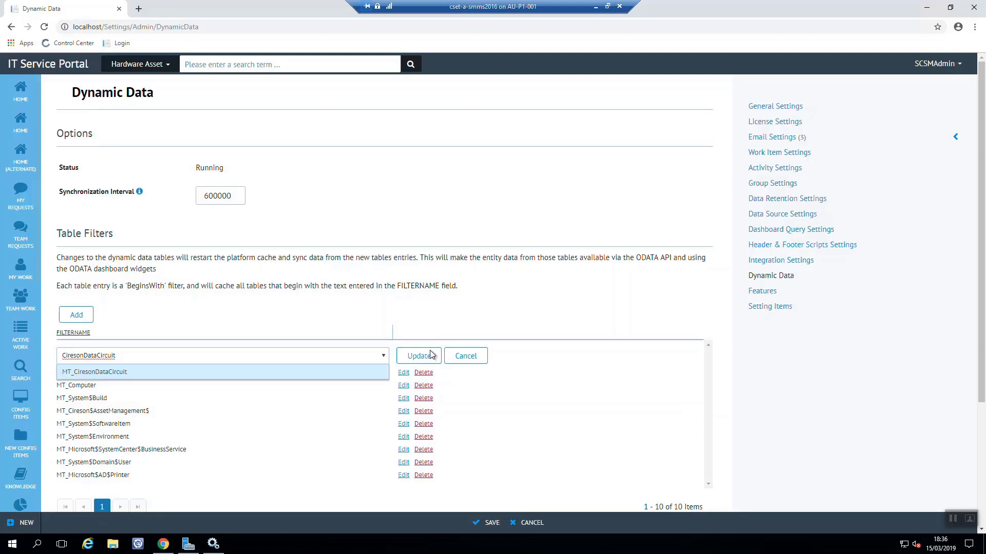
click(412, 357)
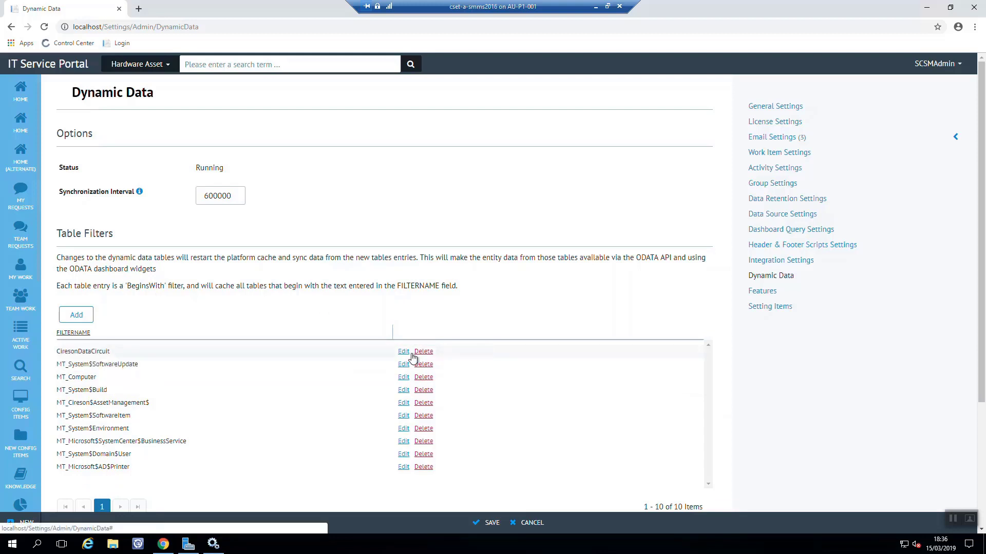
click(488, 527)
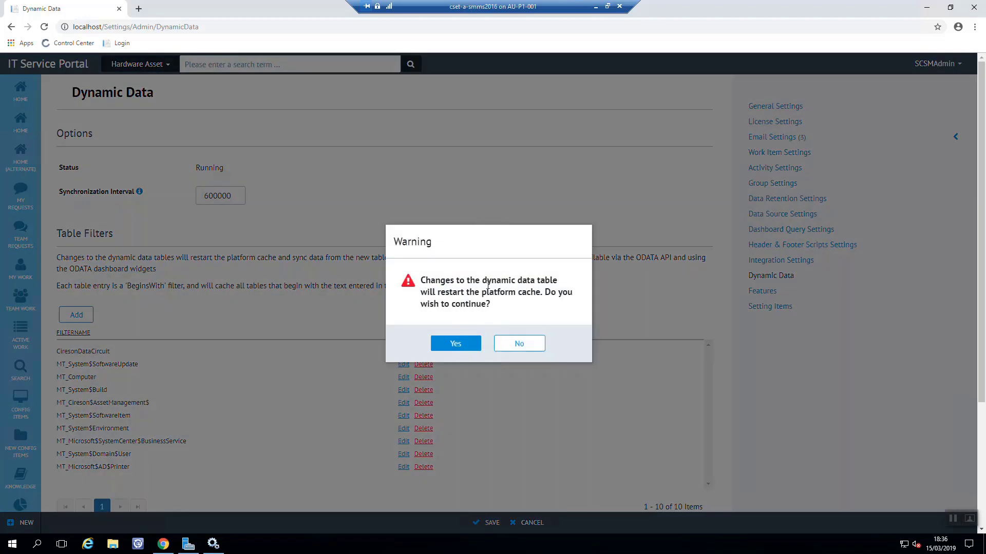
click(476, 348)
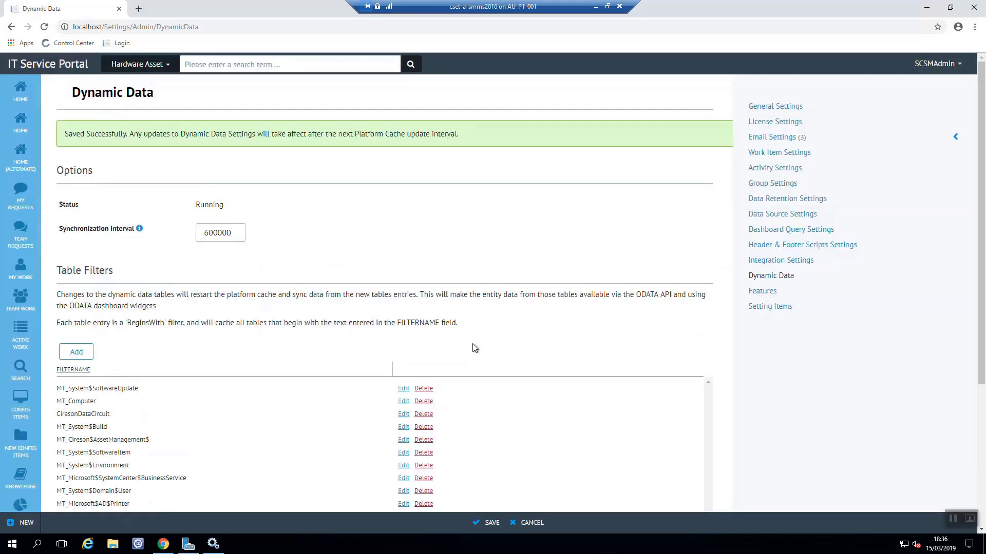
Stop and then start the Cireson Cache Builder service in Windows Services.
click(212, 547)
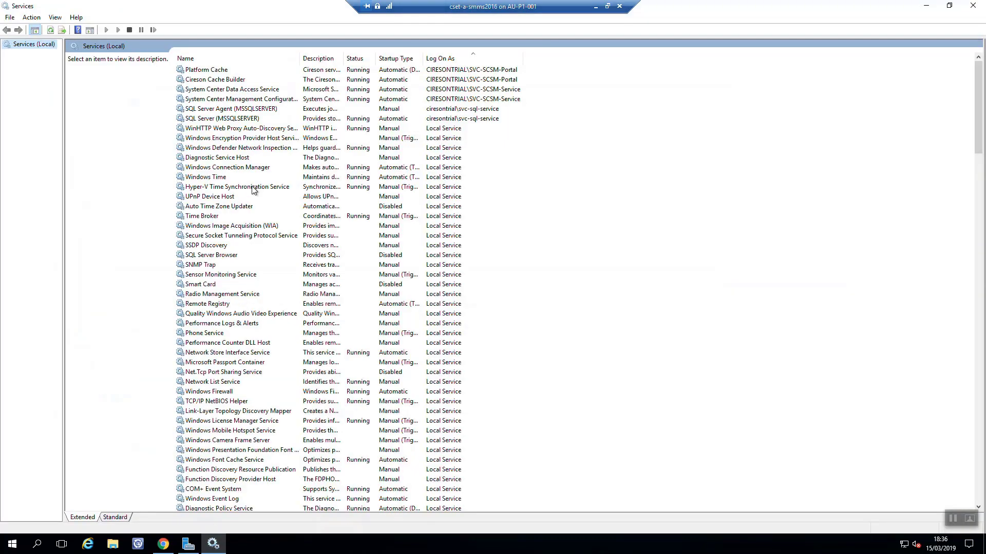
click(232, 81)
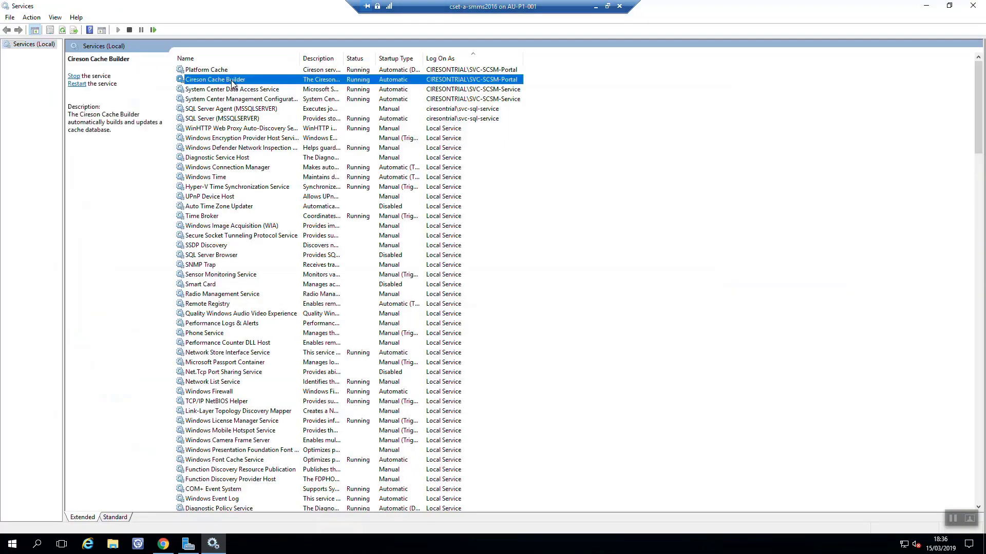
right_click(231, 81)
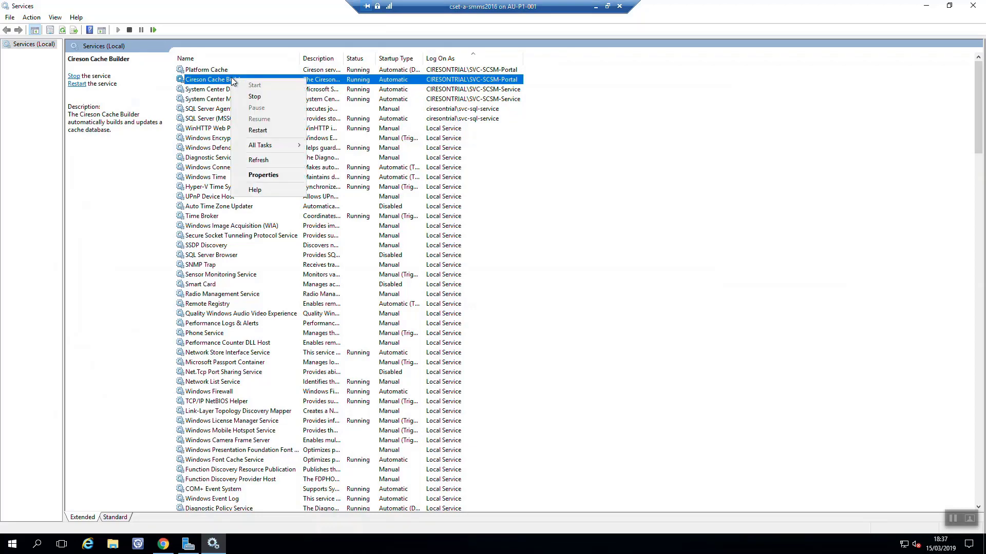
click(254, 100)
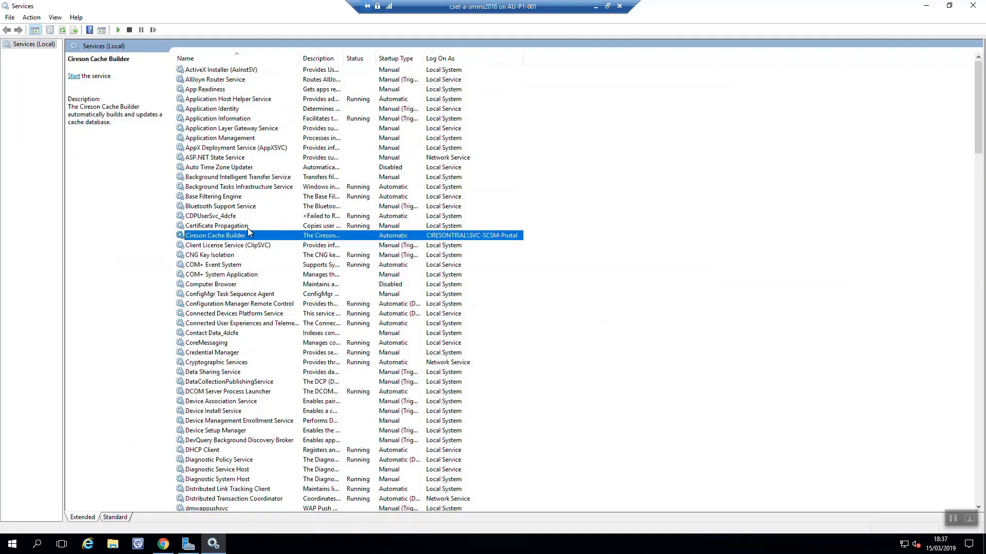
right_click(243, 241)
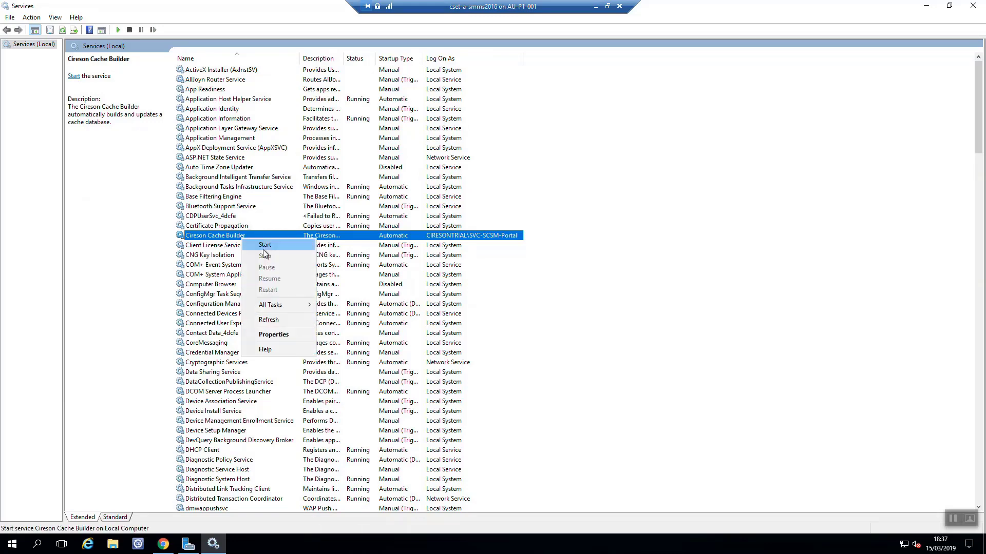
click(266, 246)
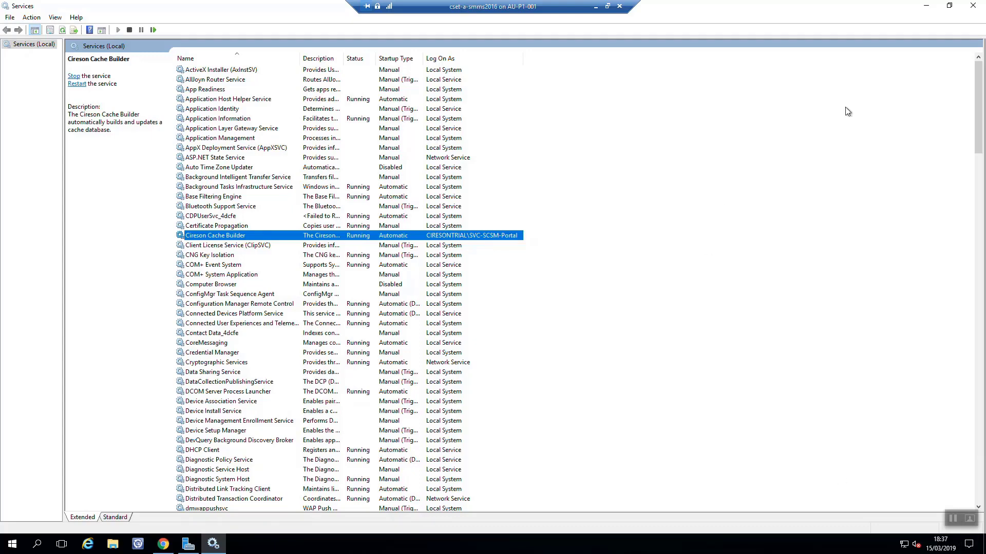
Back in the portal, open Navigation Settings and expand NEW Config Items to show its settings.
click(926, 7)
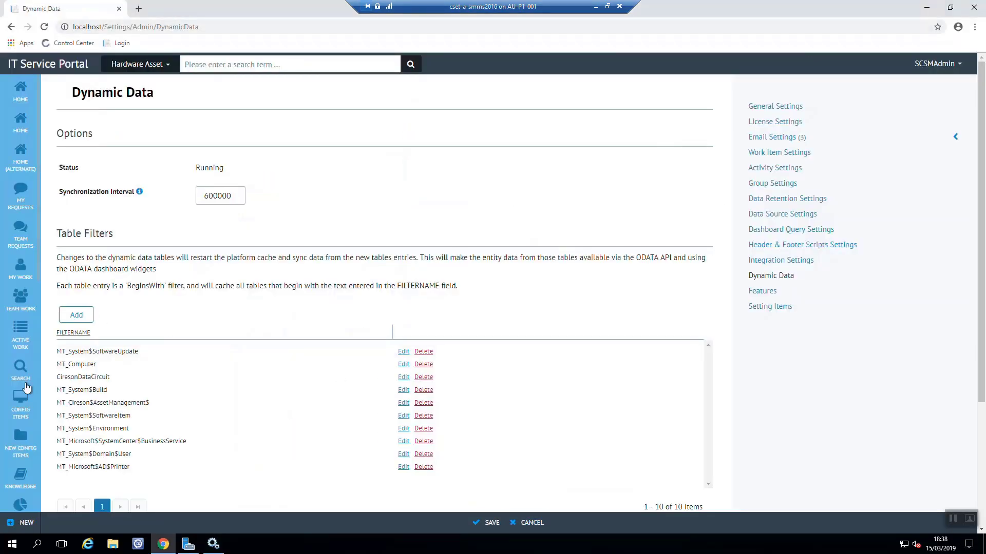
mouse_move(28, 440)
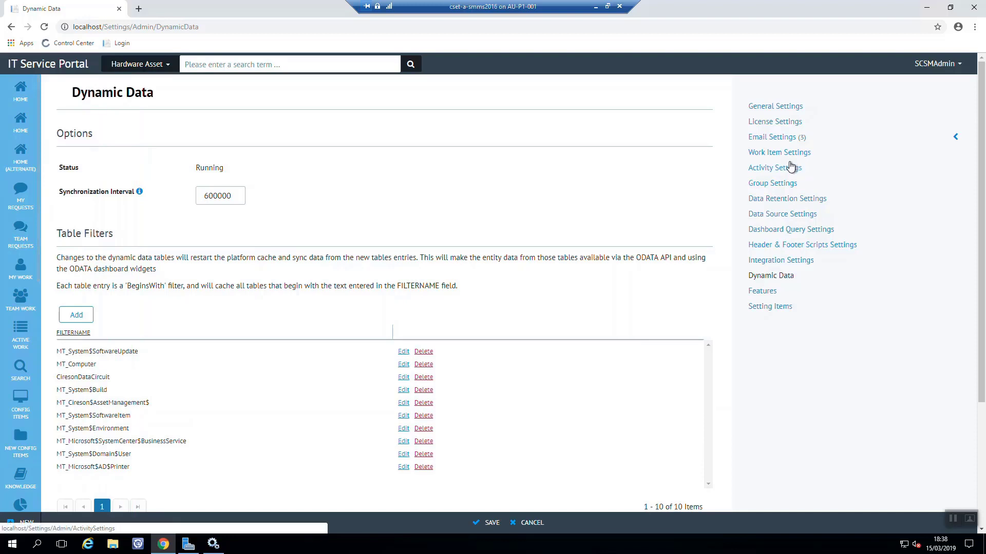
click(929, 63)
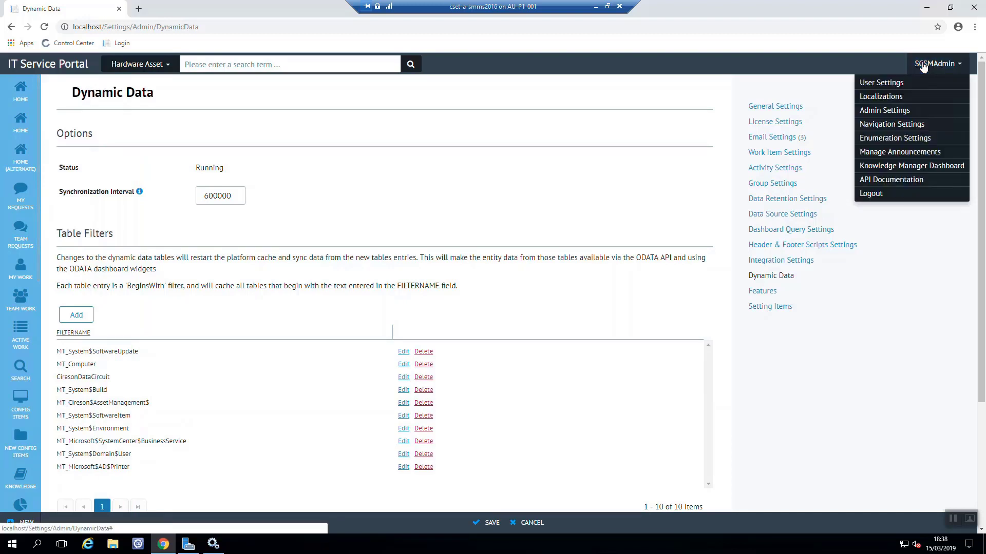
click(903, 124)
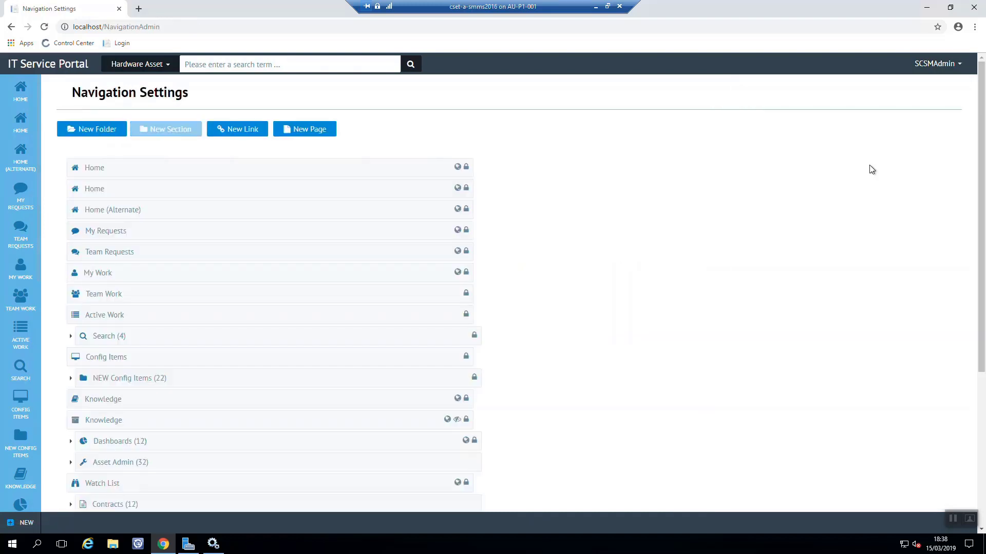
scroll(200, 316, down, 5)
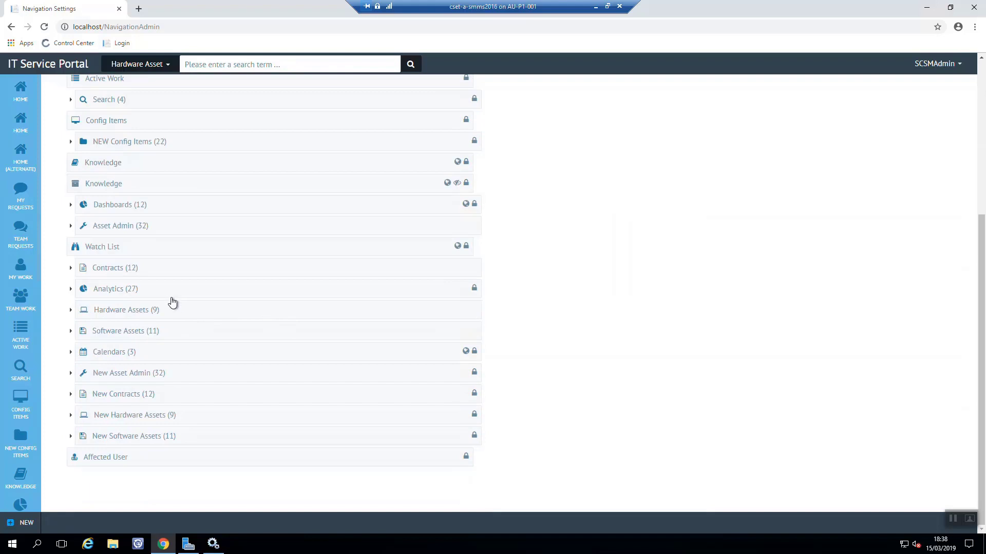
click(71, 144)
click(100, 147)
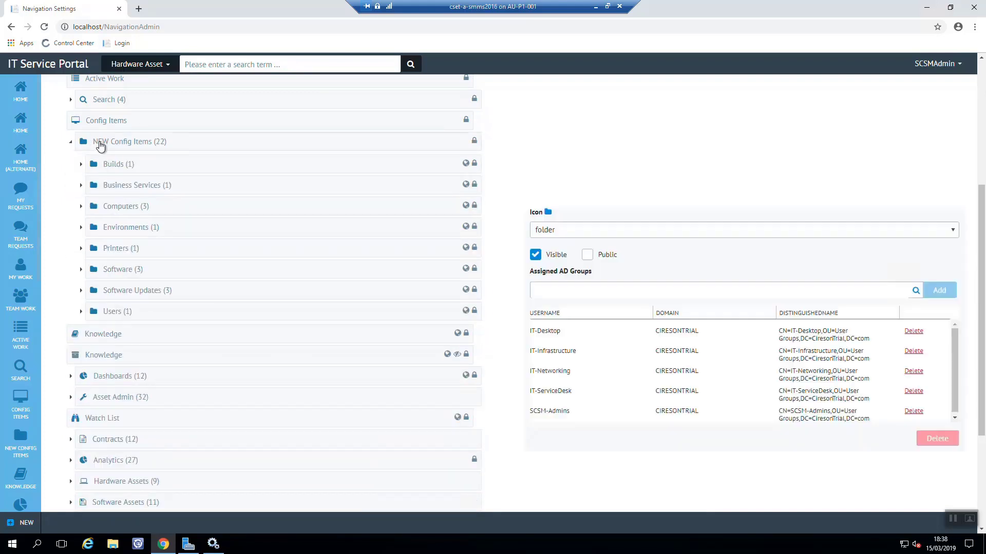
scroll(100, 146, up, 1)
scroll(207, 169, up, 2)
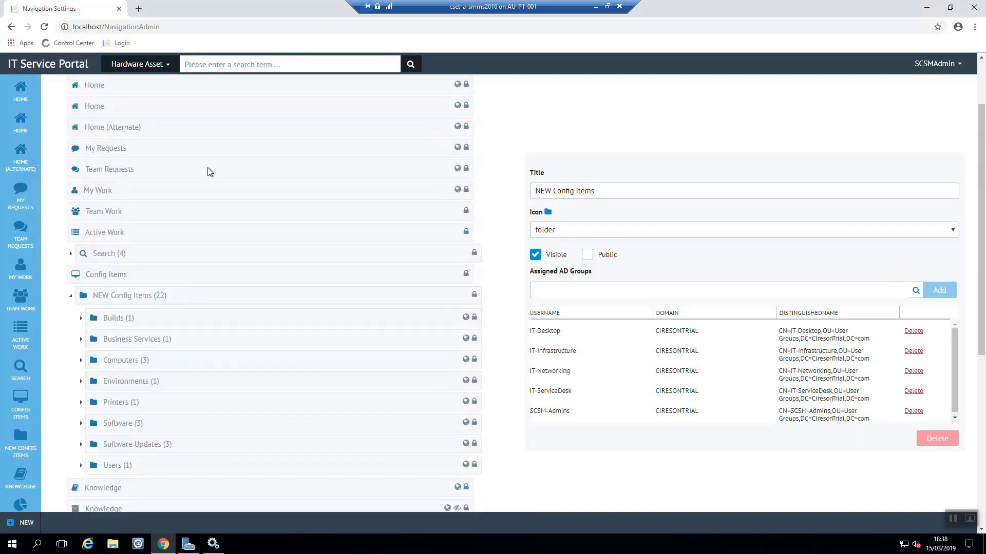
scroll(207, 171, up, 2)
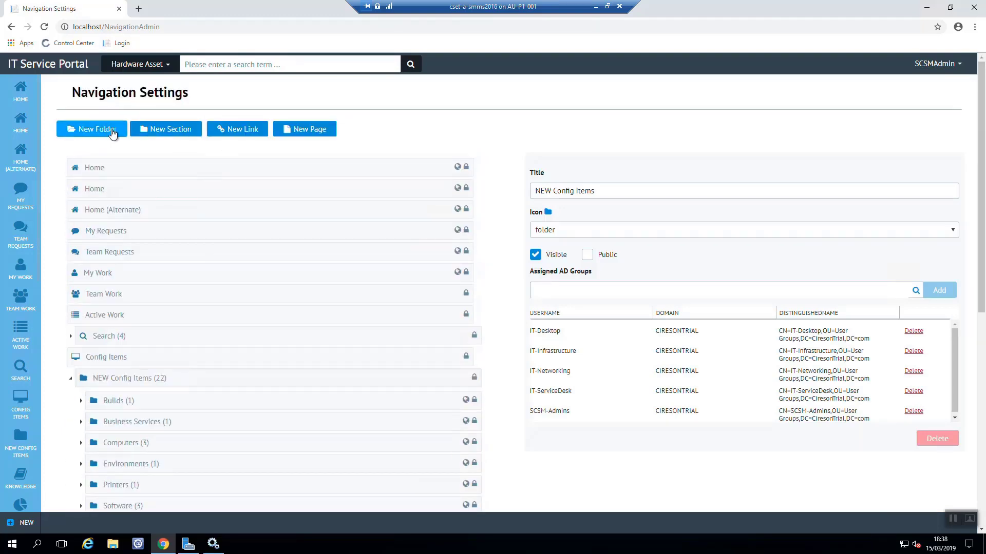
Create a new folder under NEW Config Items and title it 'Networks'.
click(152, 131)
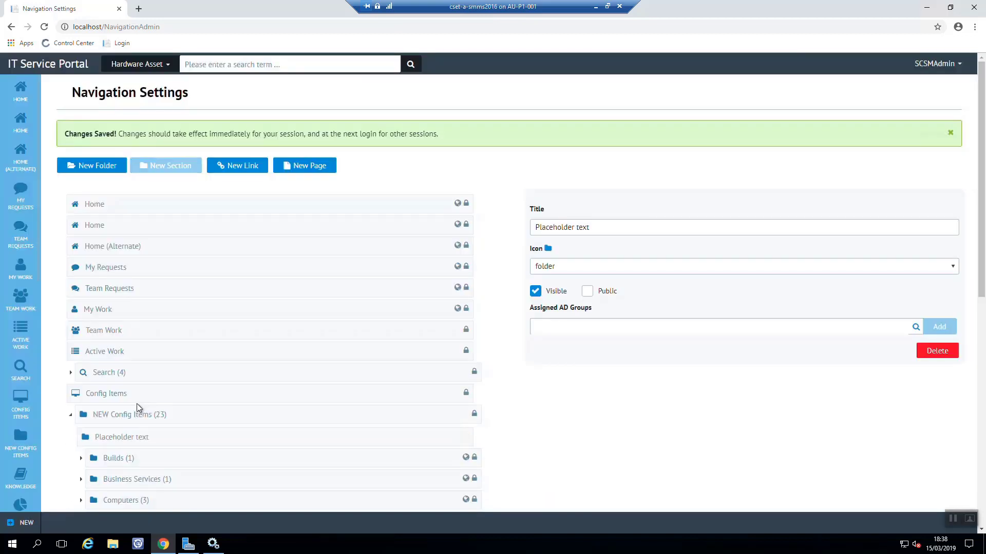
scroll(136, 408, down, 1)
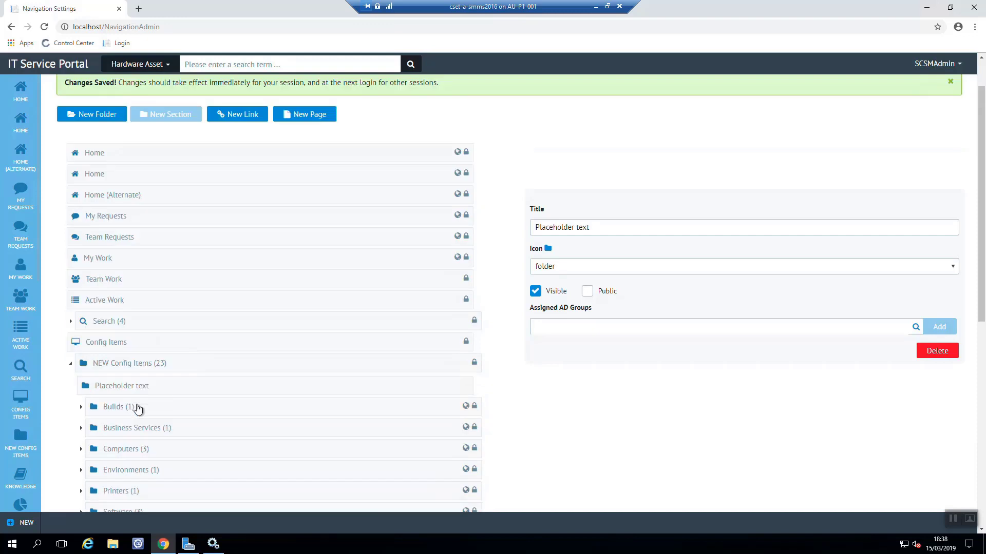
scroll(137, 408, down, 1)
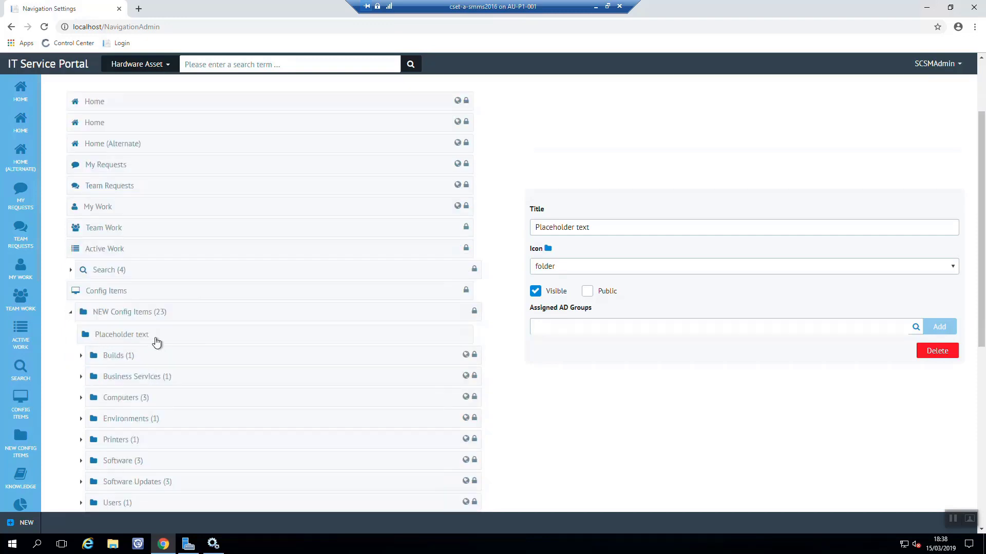
scroll(154, 341, down, 1)
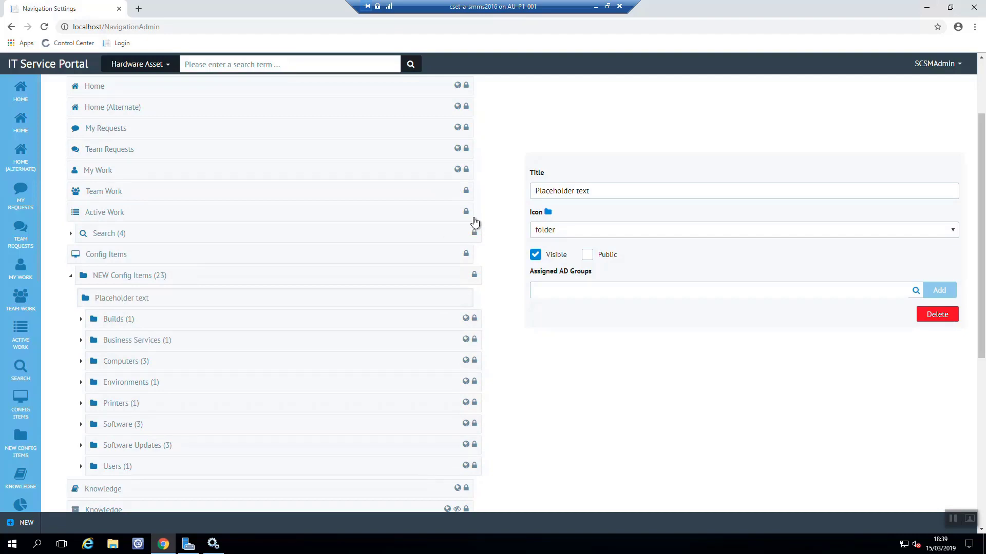
click(614, 194)
triple_click(564, 192)
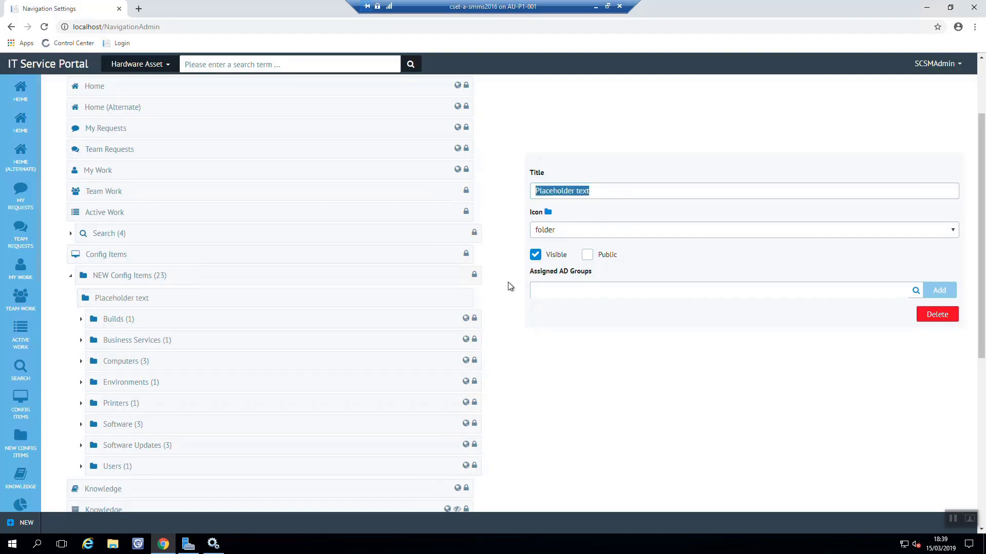
text(Networks)
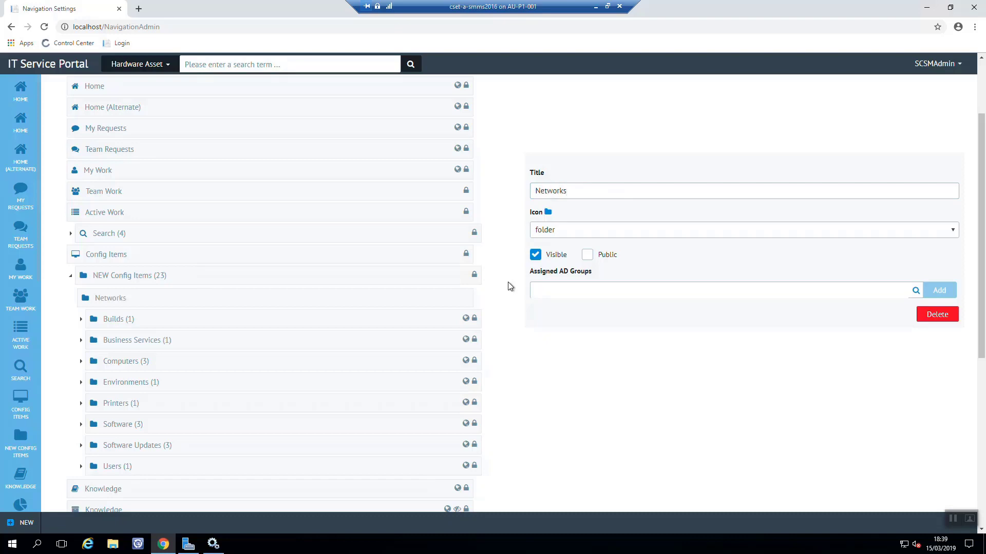
Keep the Networks folder's icon as folder and begin assigning it an AD group.
click(553, 232)
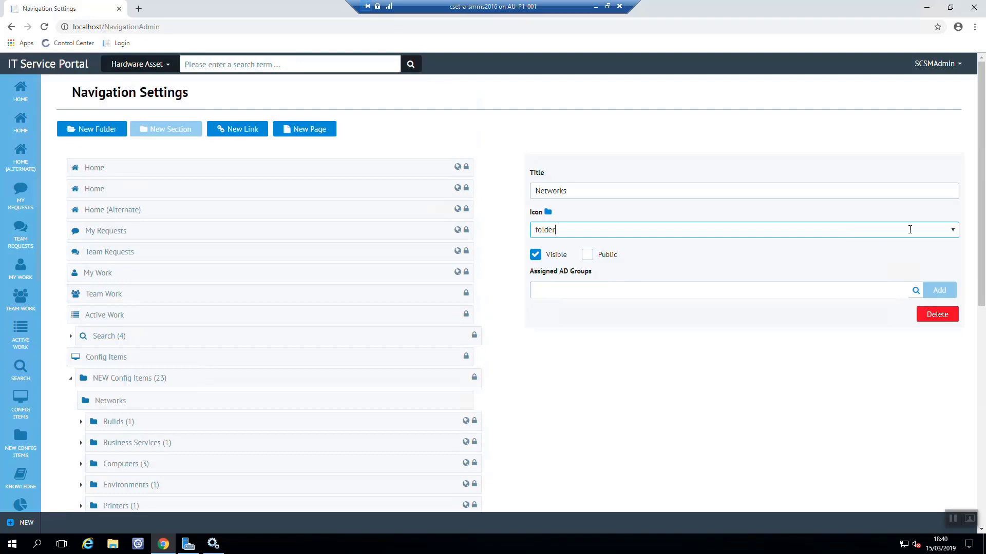
click(951, 230)
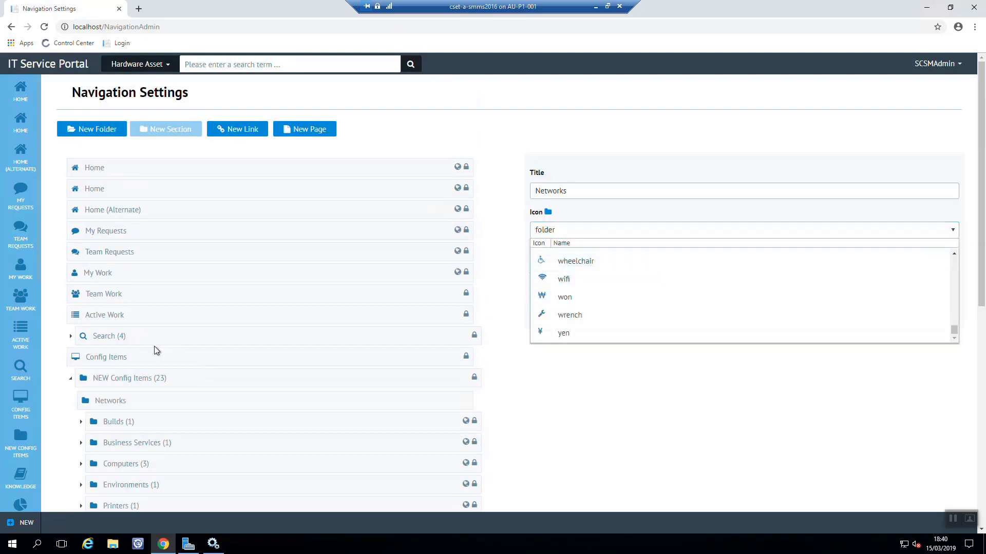
click(120, 407)
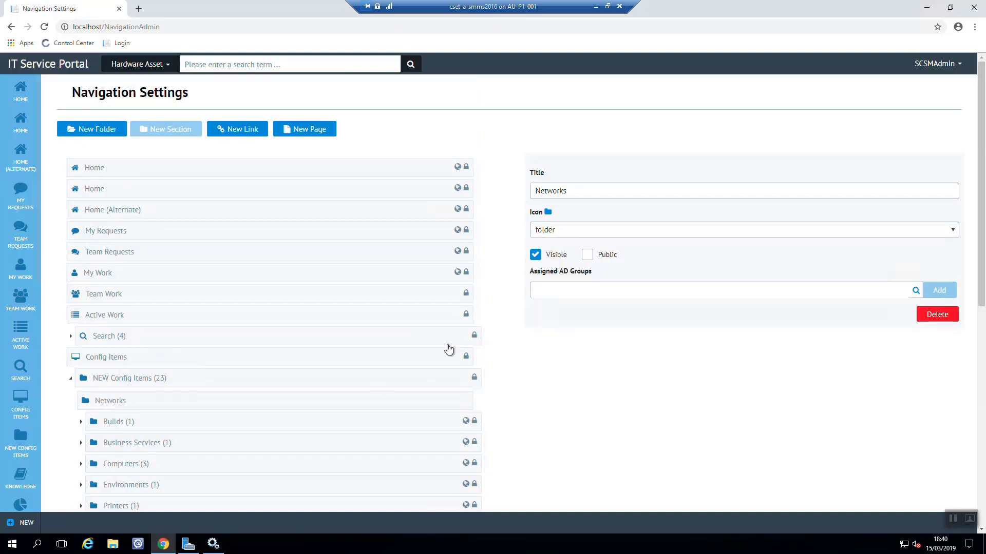
click(636, 297)
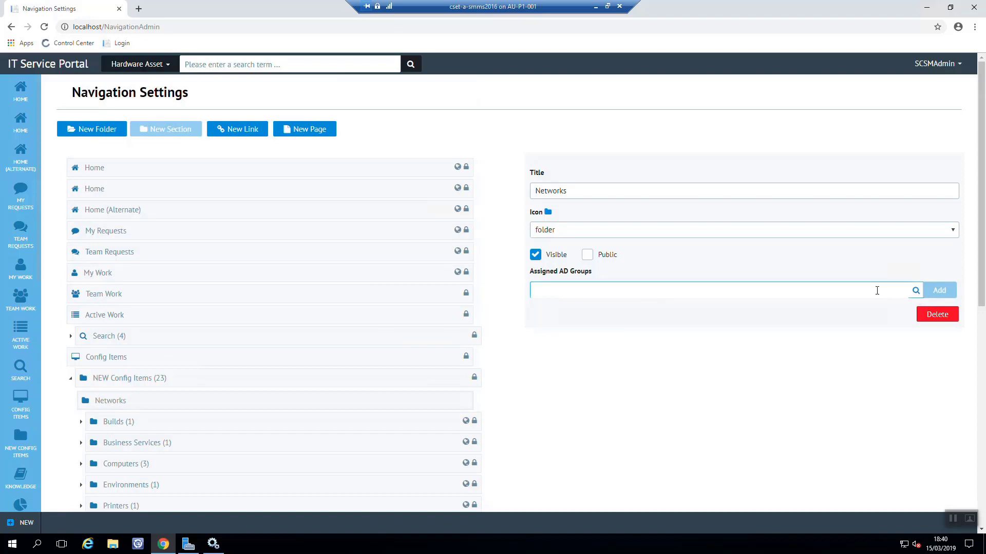
click(610, 332)
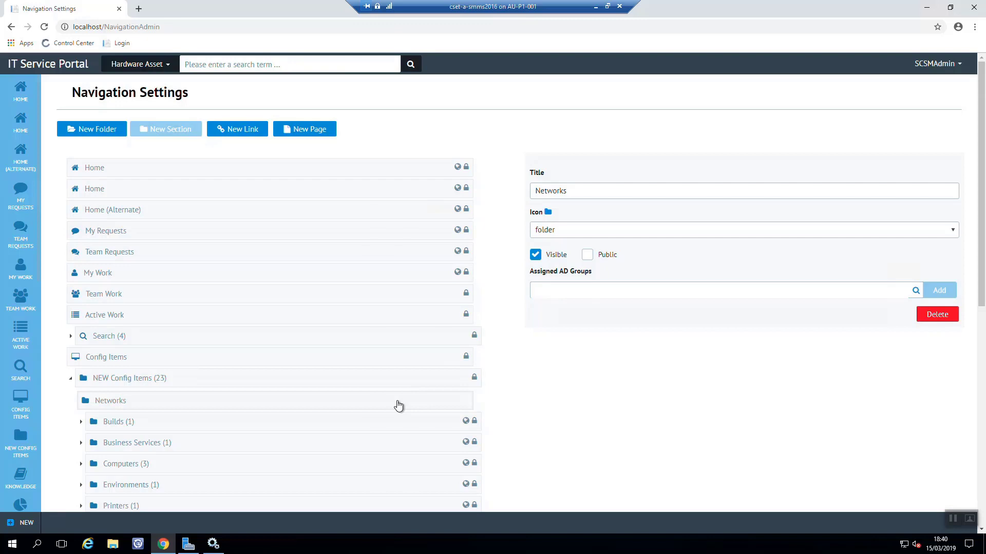
Add a page under Networks titled 'Data Circuits' and start typing 'IT-' for its AD group.
click(305, 140)
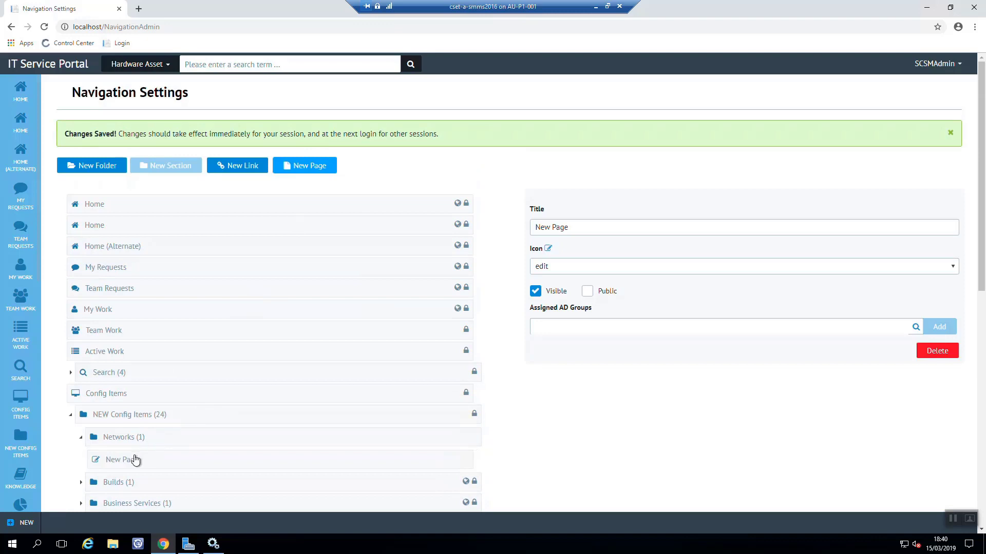
scroll(132, 459, down, 2)
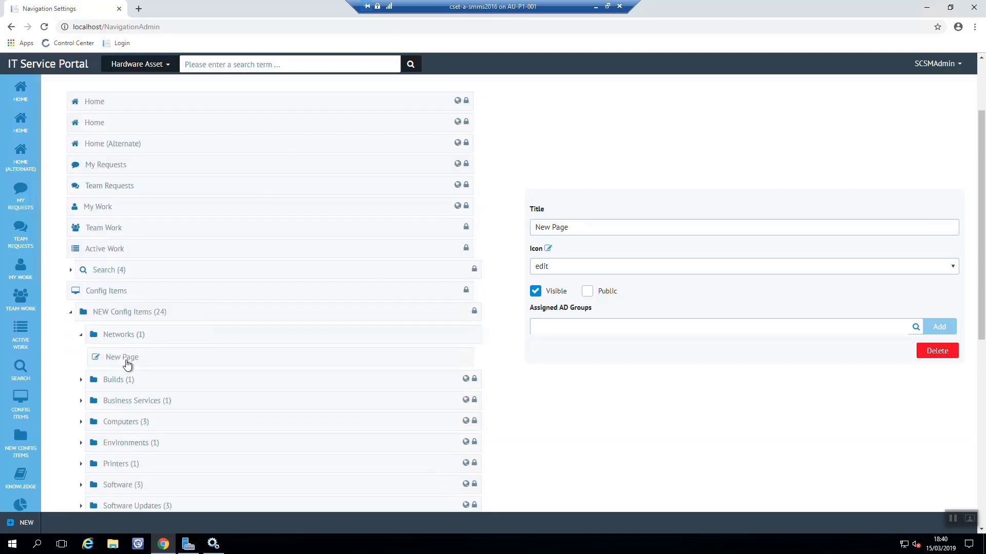
mouse_move(22, 455)
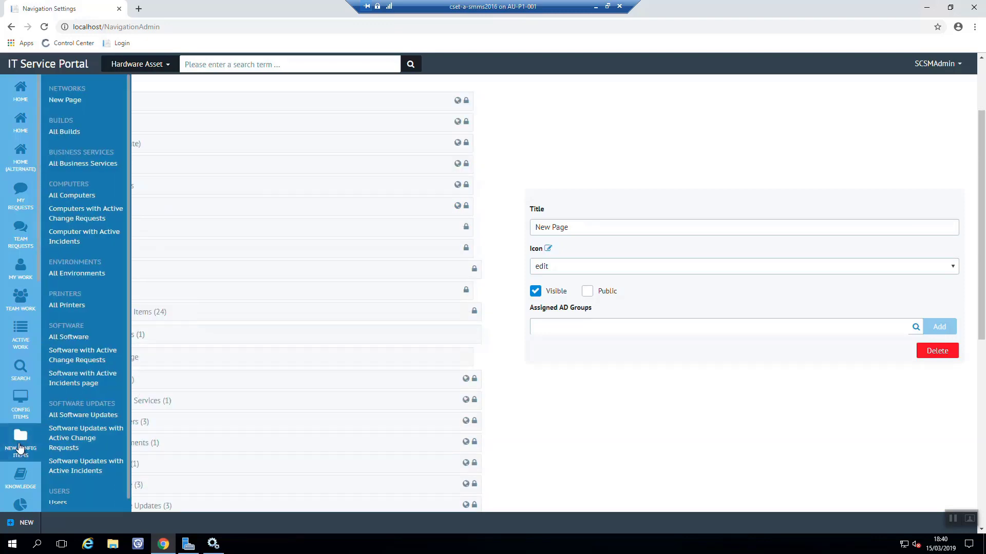
scroll(21, 451, down, 1)
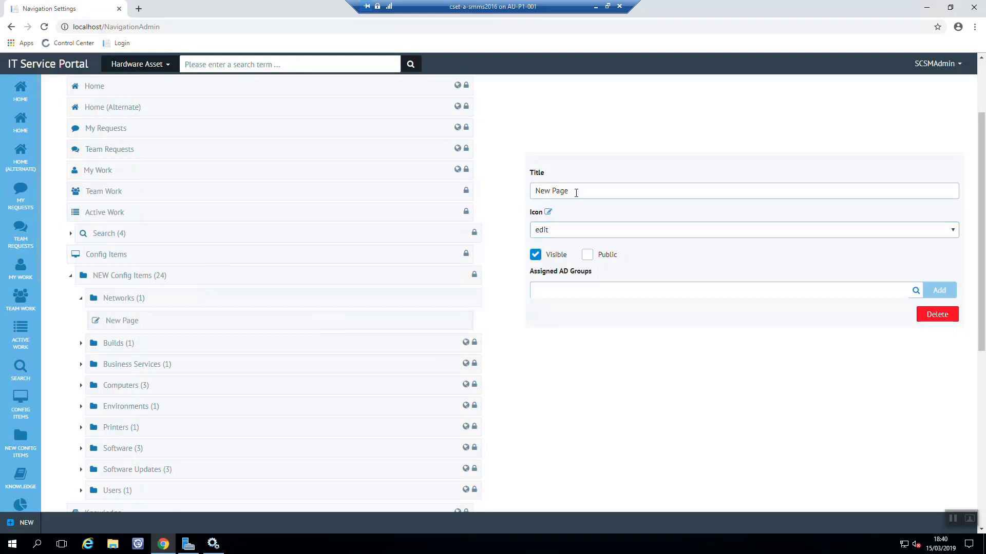
drag(575, 192, 534, 191)
text(Data Cl)
text(rcuits)
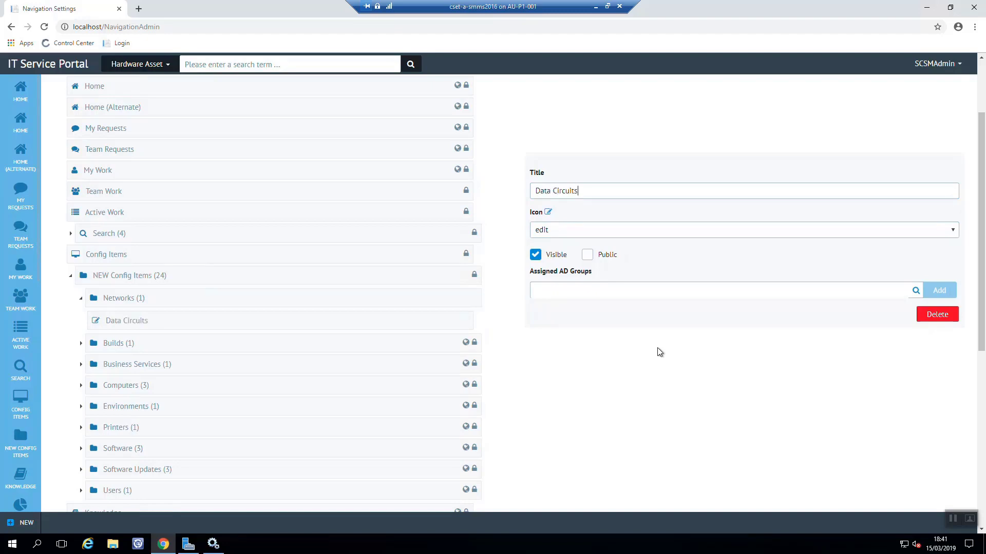
click(763, 297)
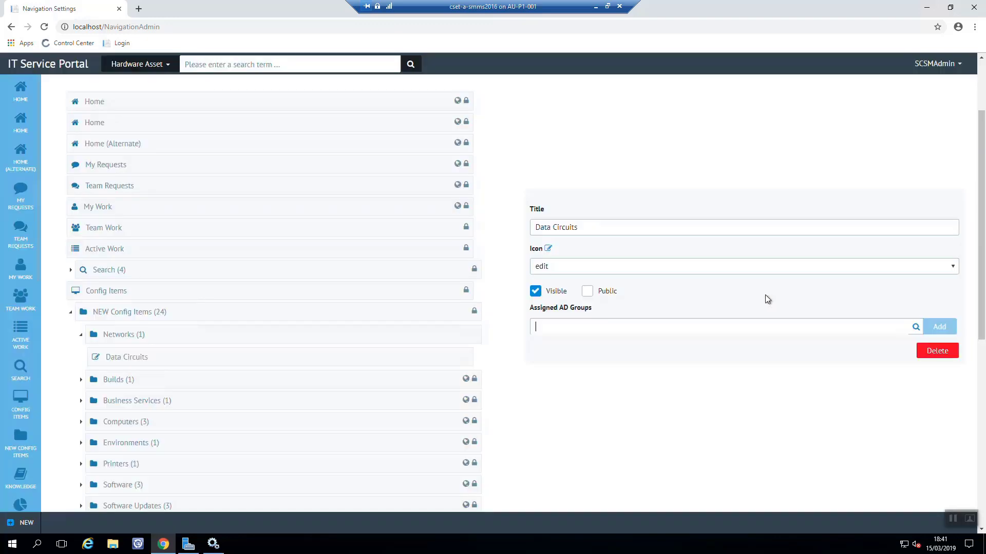
text(IT-Desktop)
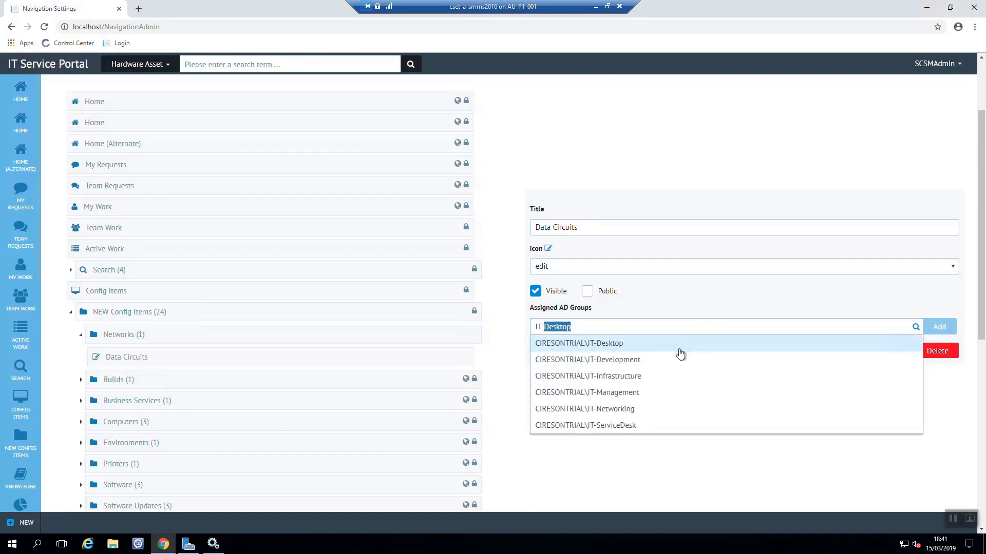
Assign the IT-ServiceDesk AD group to the Data Circuits page.
scroll(680, 352, down, 1)
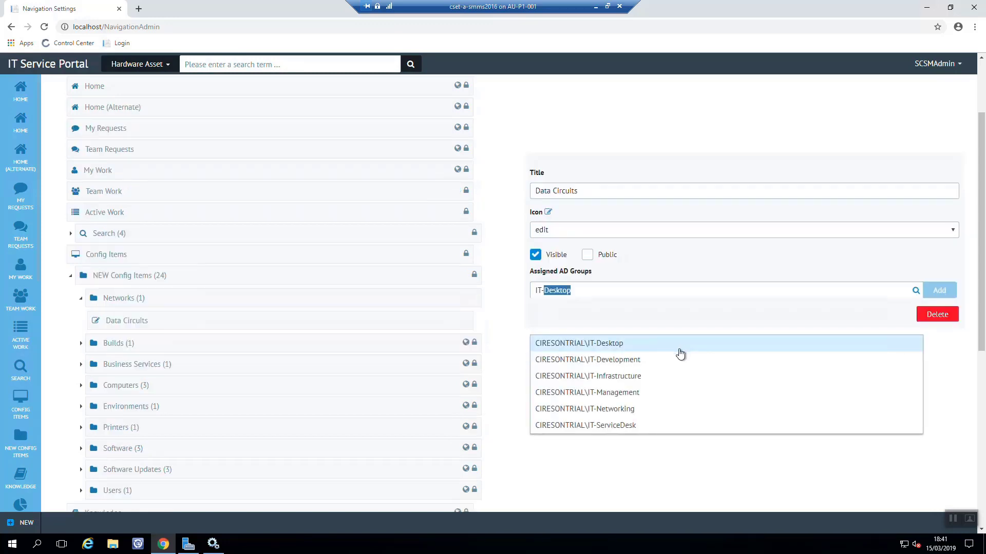
click(636, 425)
click(925, 297)
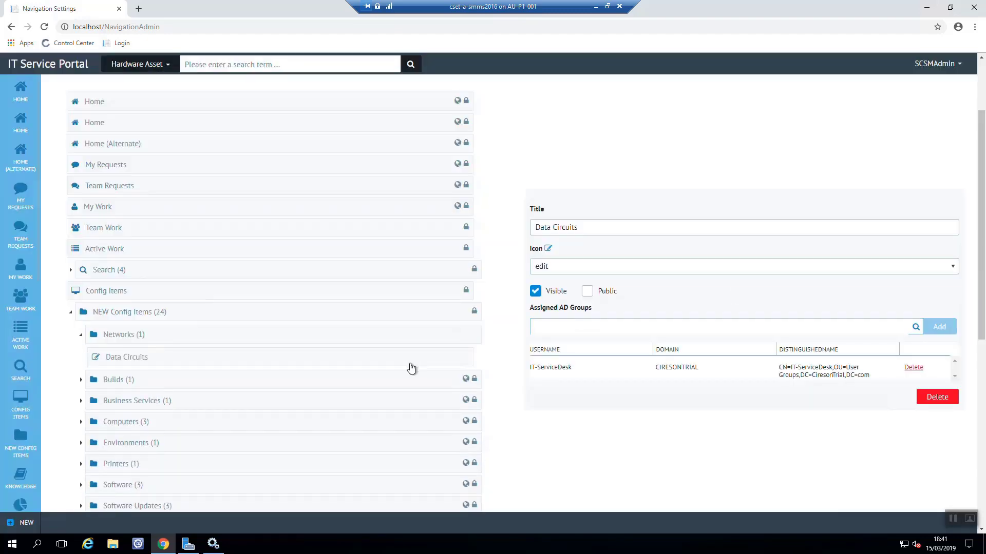
Also assign the IT-Desktop and IT-Networking AD groups to the page.
click(587, 327)
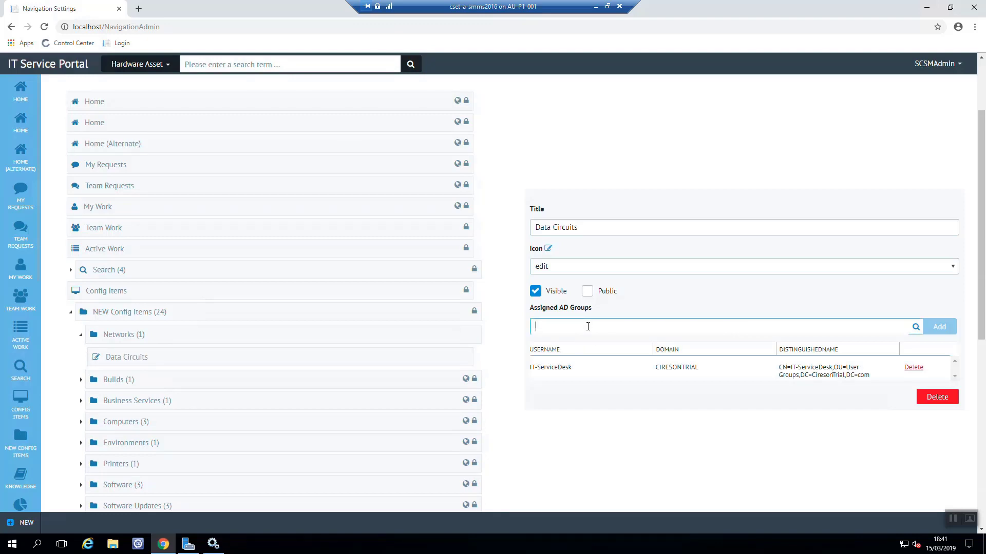
text(it-serviceDesk)
scroll(587, 326, down, 1)
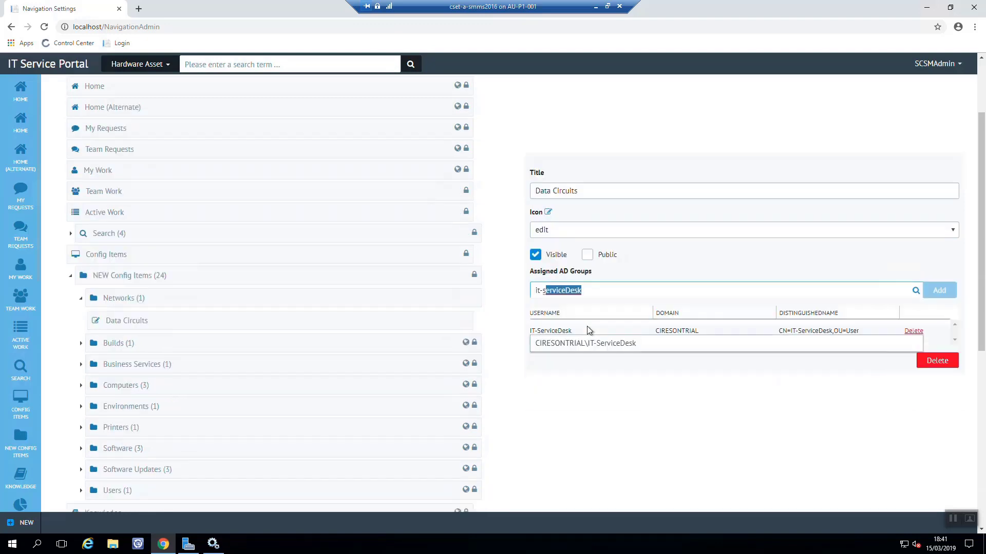
key(BackSpace)
key(BackSpace)
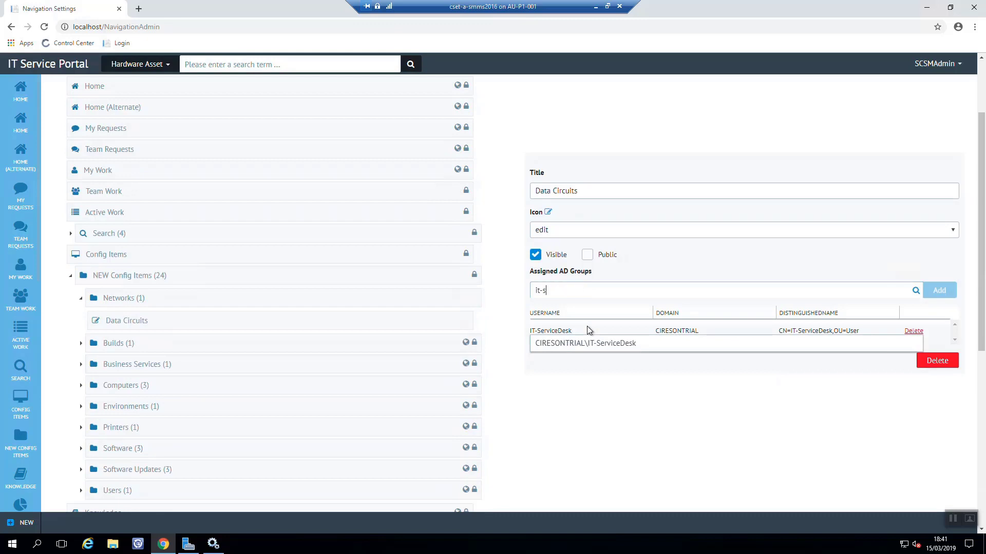
text(desktop)
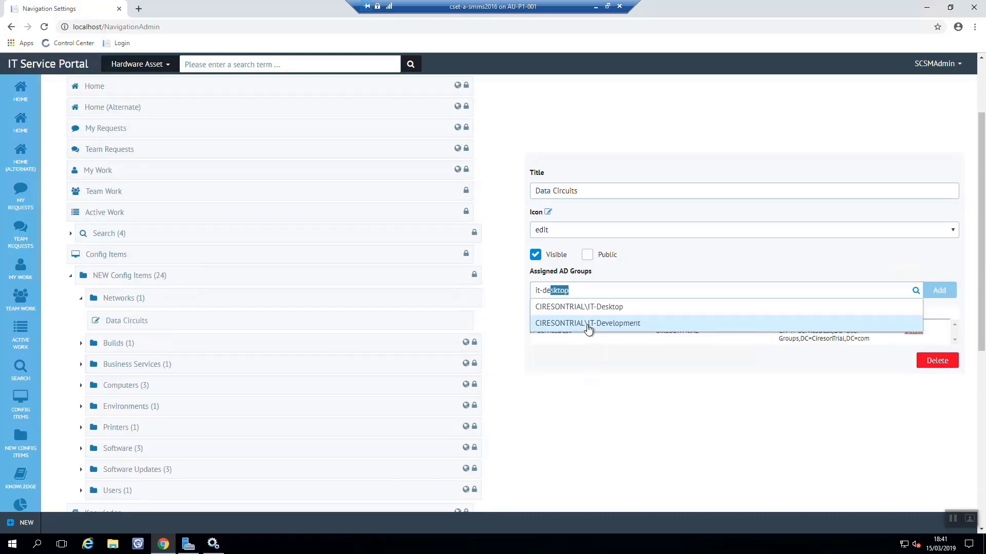
click(595, 309)
click(938, 290)
click(623, 325)
text(it-)
click(584, 409)
click(938, 326)
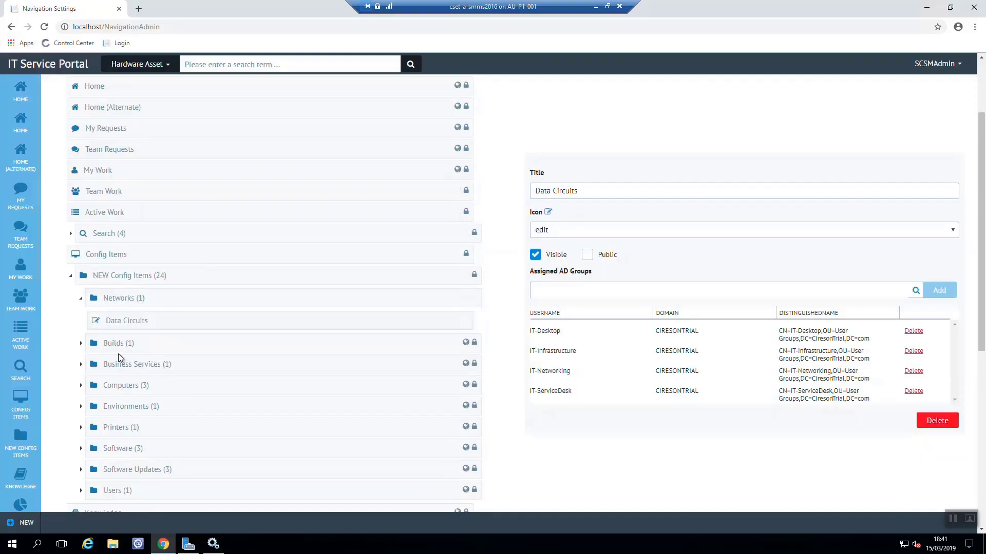
Open the new Data Circuits page for editing under Networks.
mouse_move(28, 443)
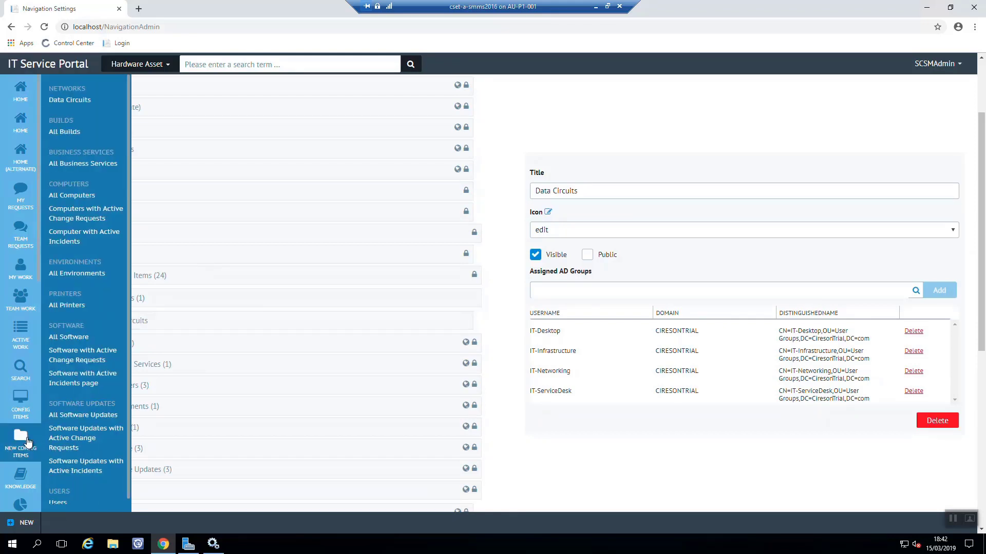
click(73, 100)
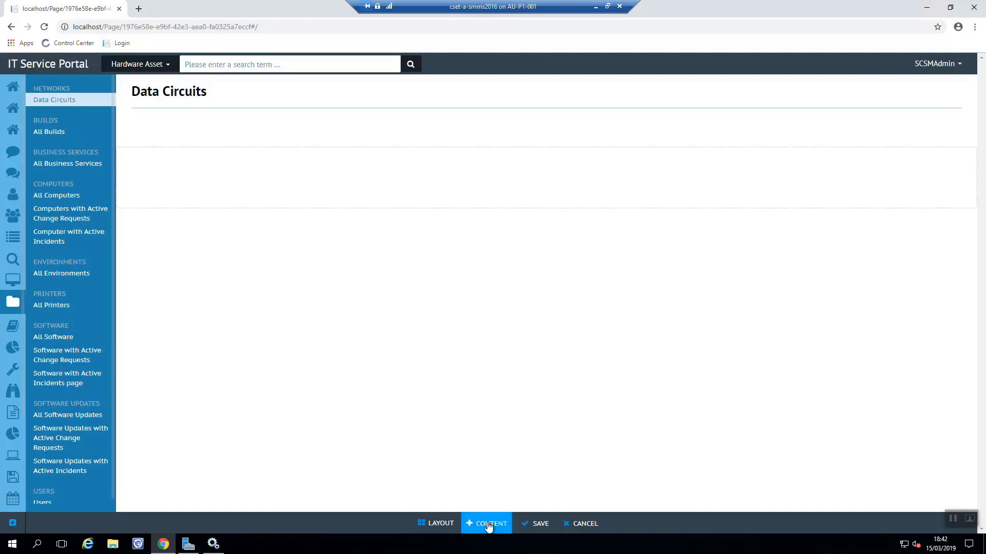
click(488, 525)
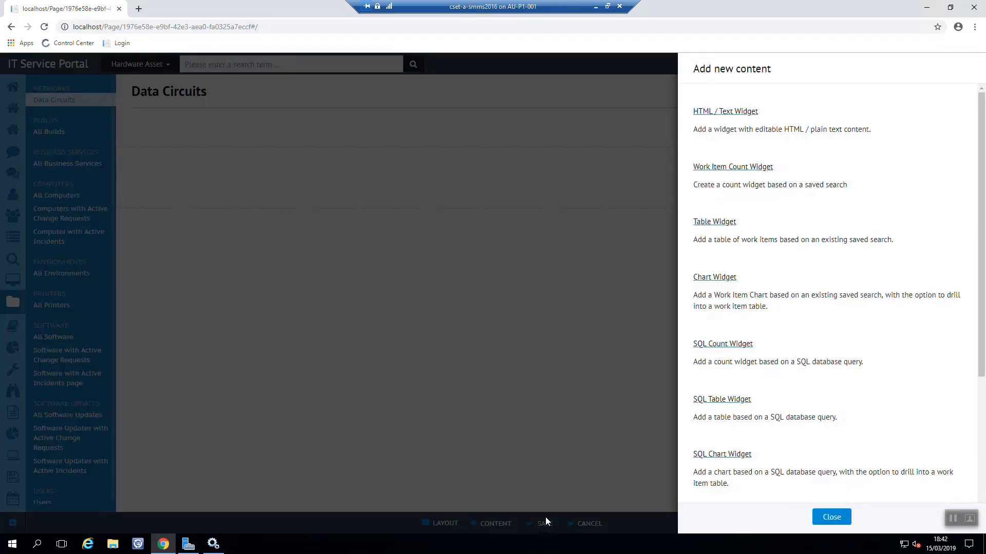
click(825, 518)
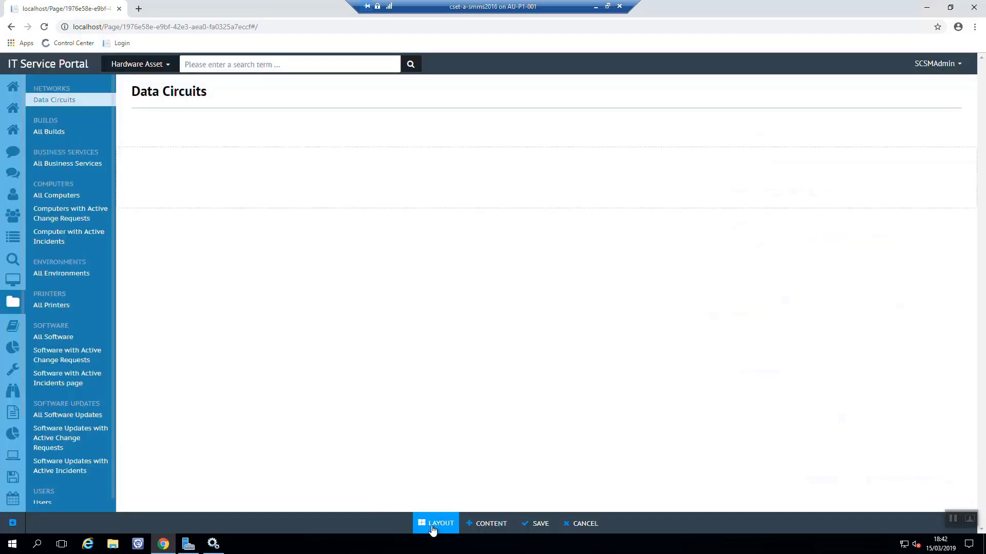
Switch the Data Circuits page to the single-panel layout.
click(434, 525)
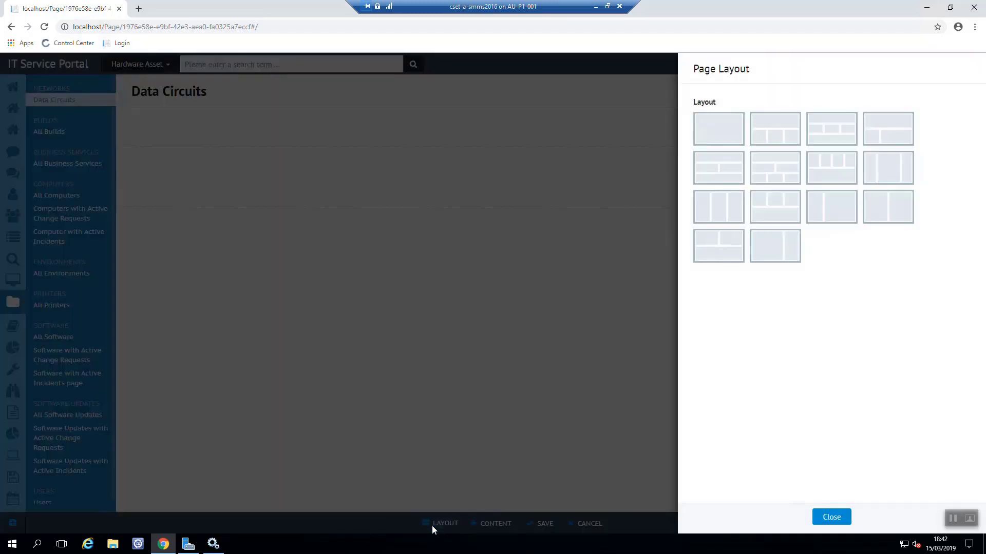
click(715, 135)
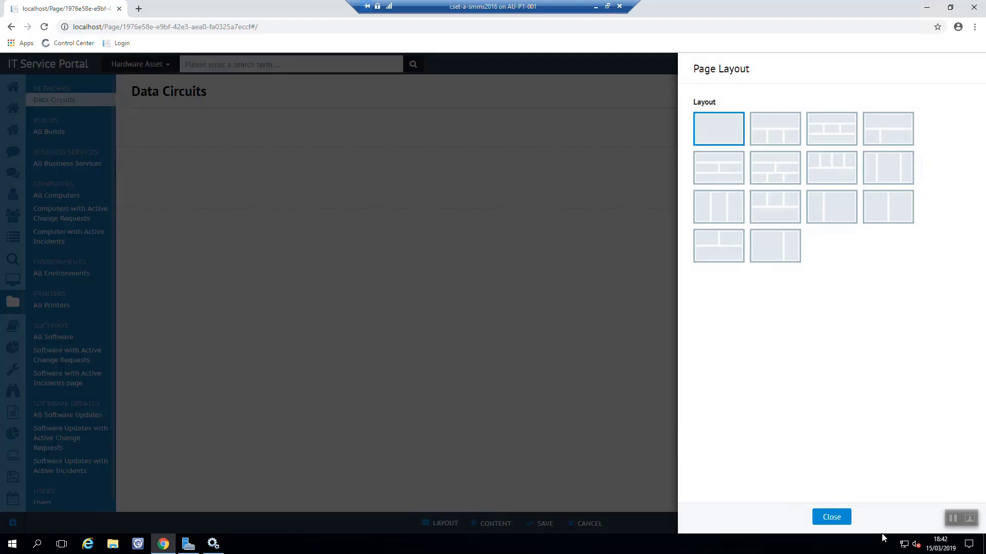
click(831, 517)
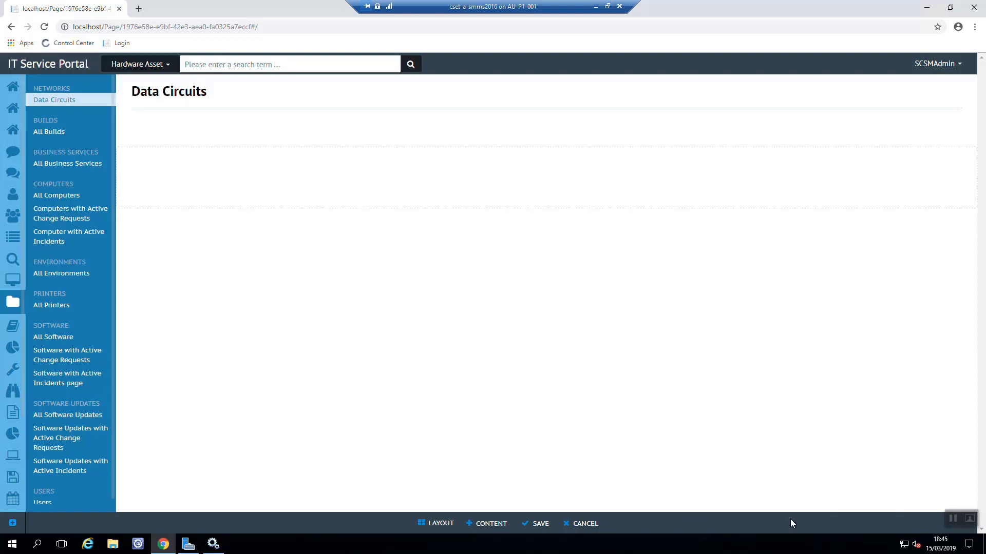
Add an OData Table Widget to the Data Circuits page and open its settings.
click(486, 523)
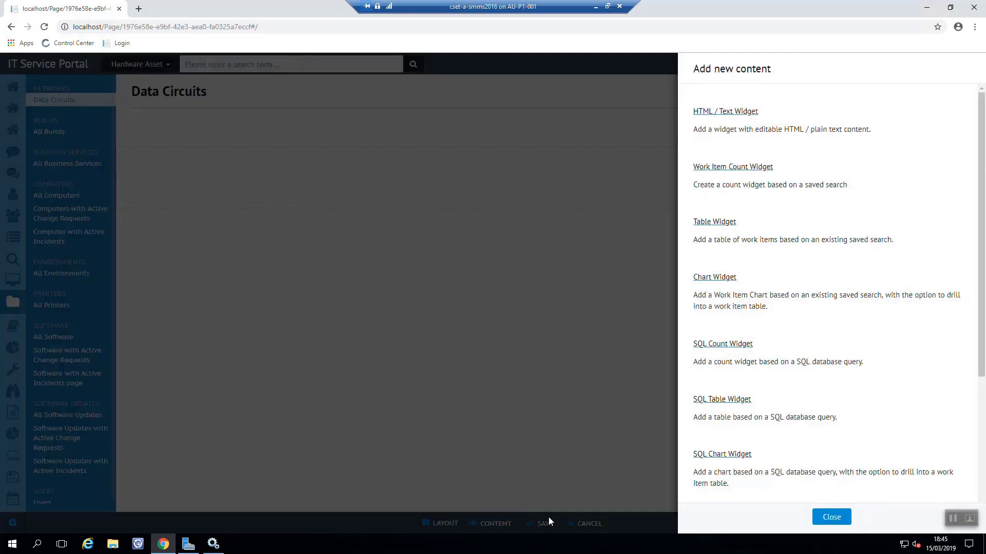
scroll(725, 405, down, 4)
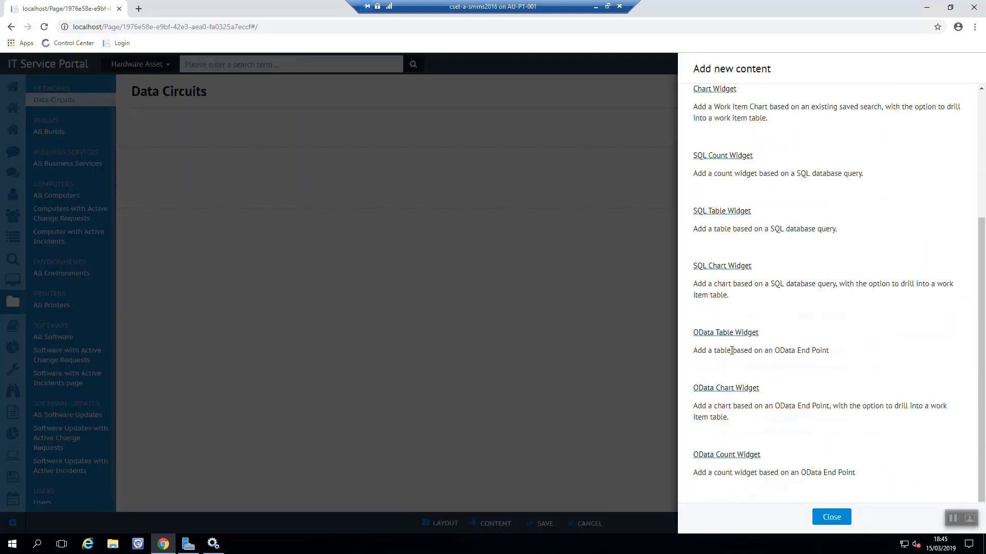
click(725, 333)
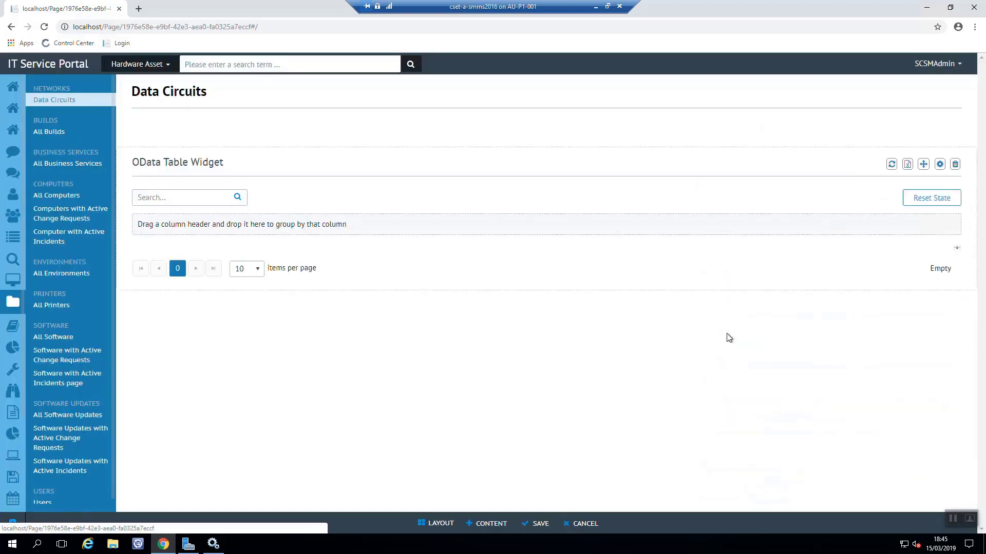
click(939, 164)
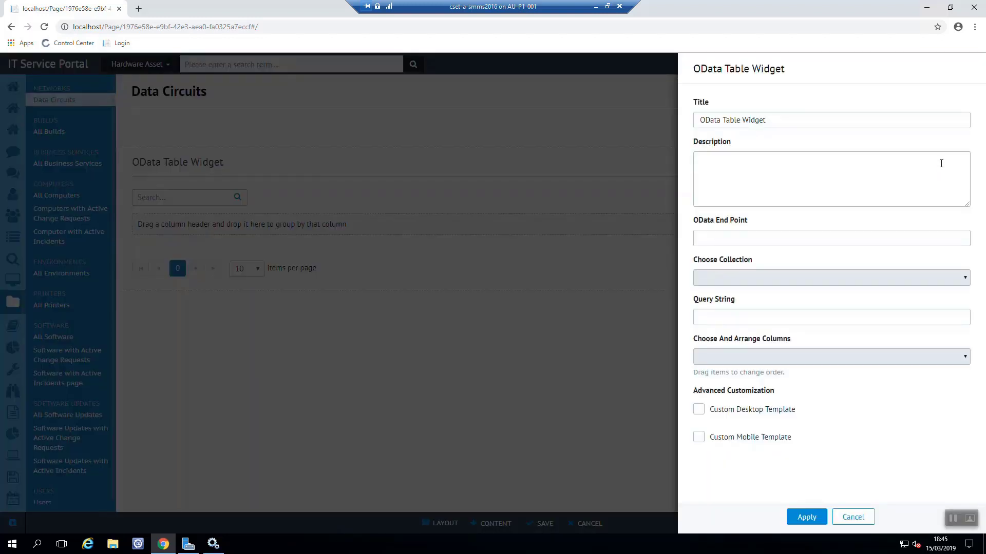
Set the widget's OData End Point to \platform\api.
click(941, 170)
click(968, 241)
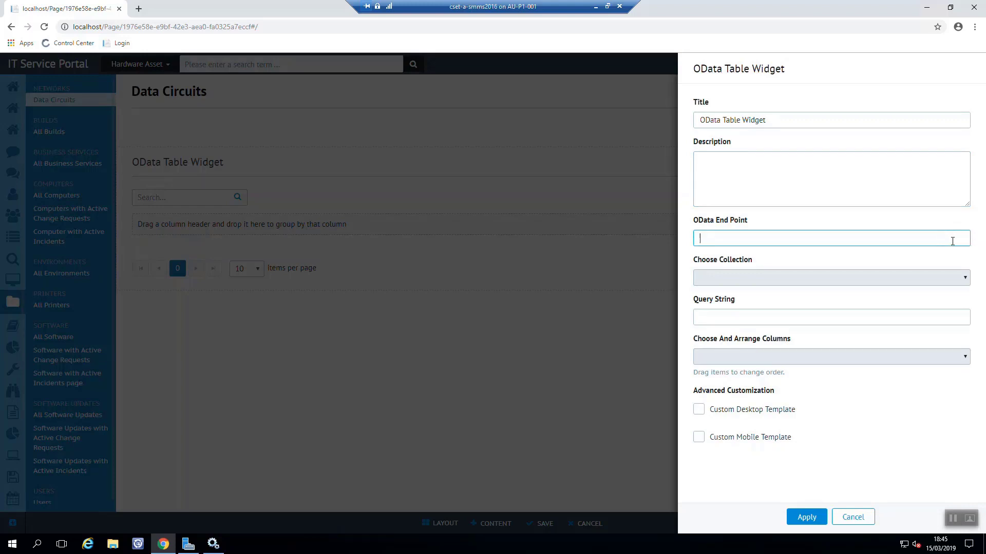
text(platform\api)
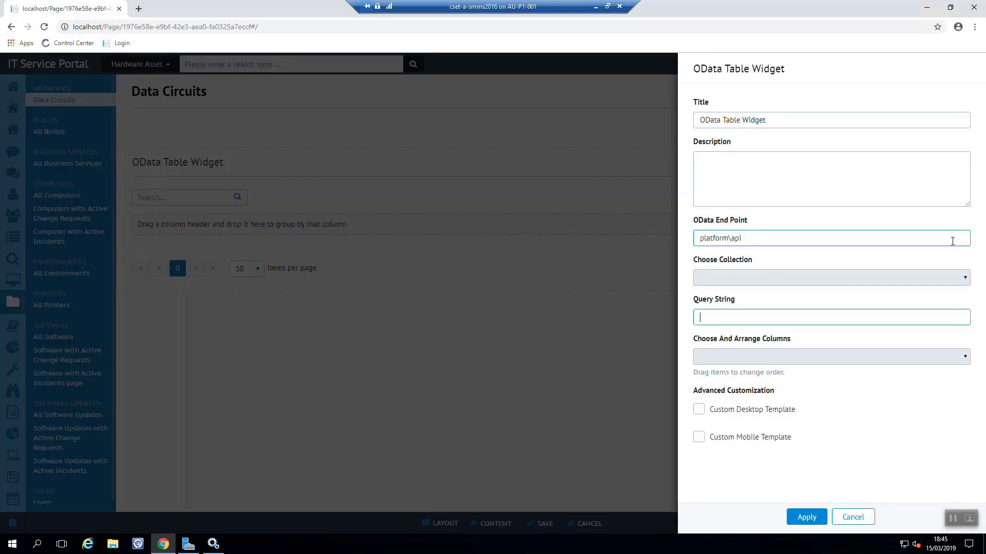
key(shift+Tab)
key(Home)
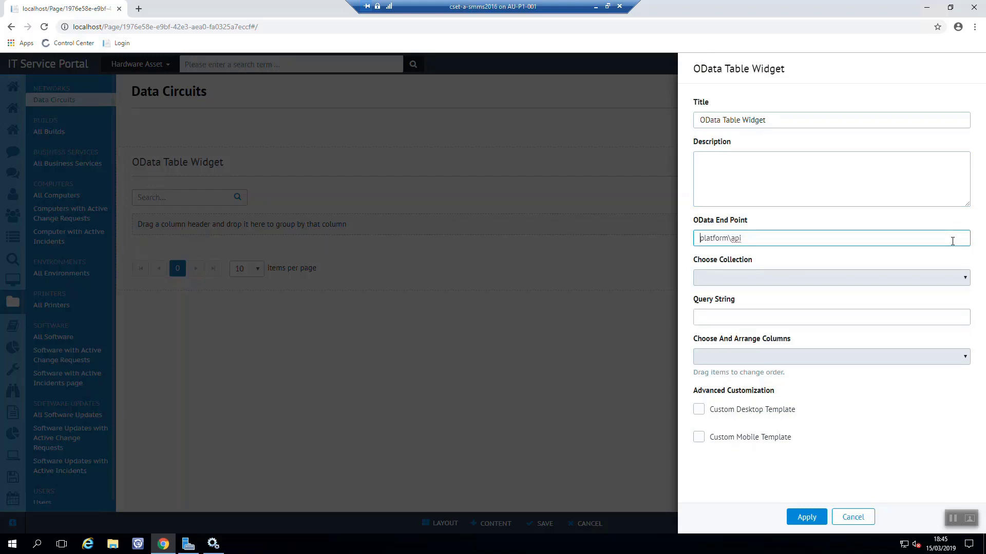
text(\)
key(Tab)
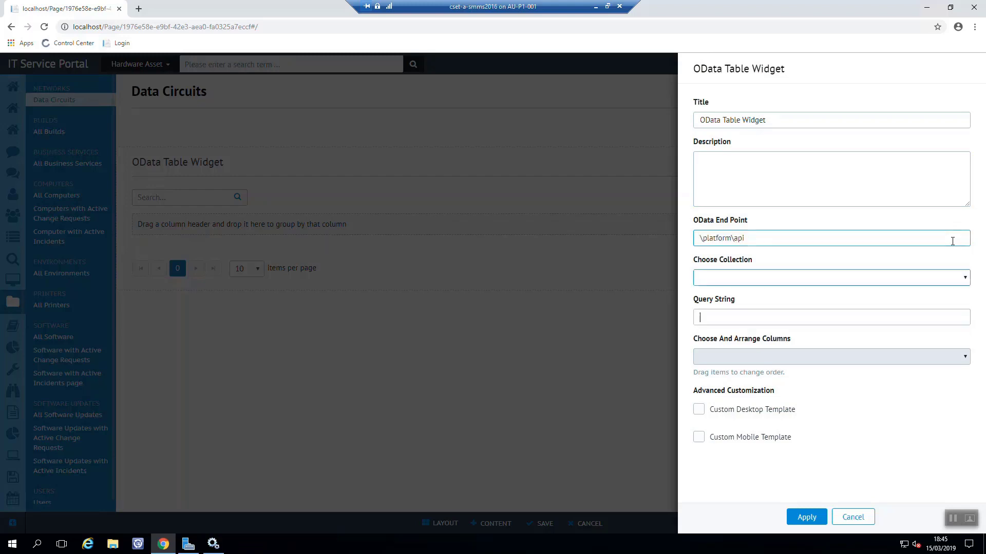
Choose Cached_MT_CiresonDataCircuit as the widget's data collection.
click(964, 280)
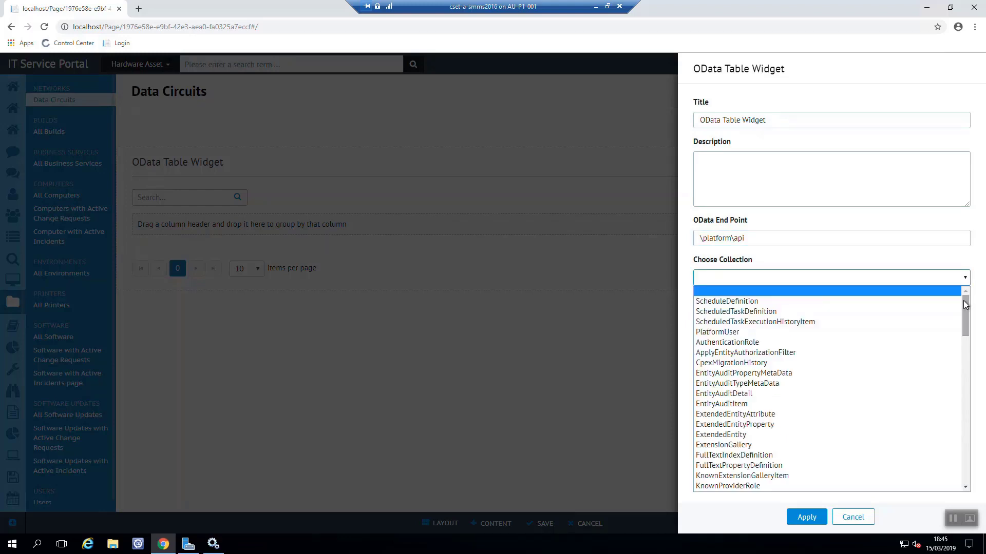
drag(965, 307, 968, 403)
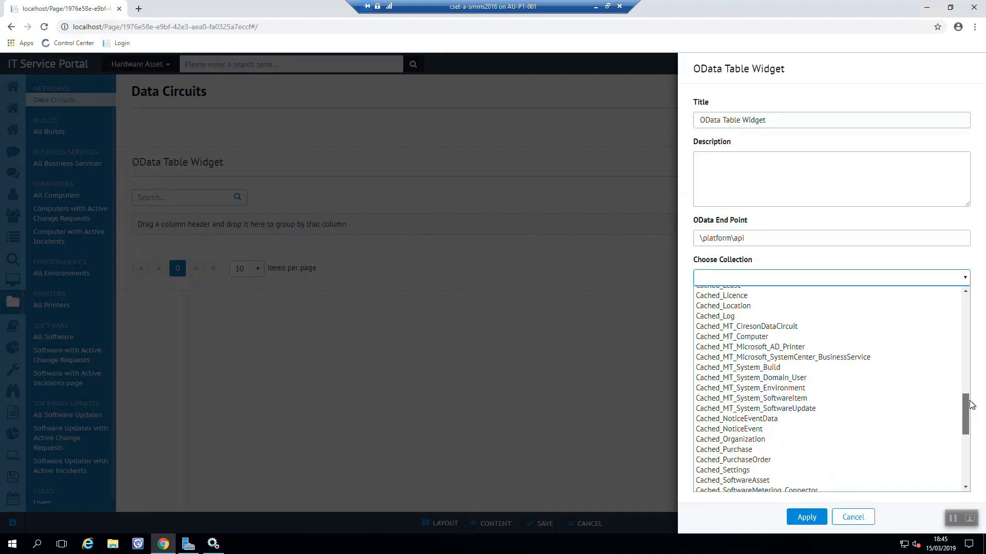
click(807, 326)
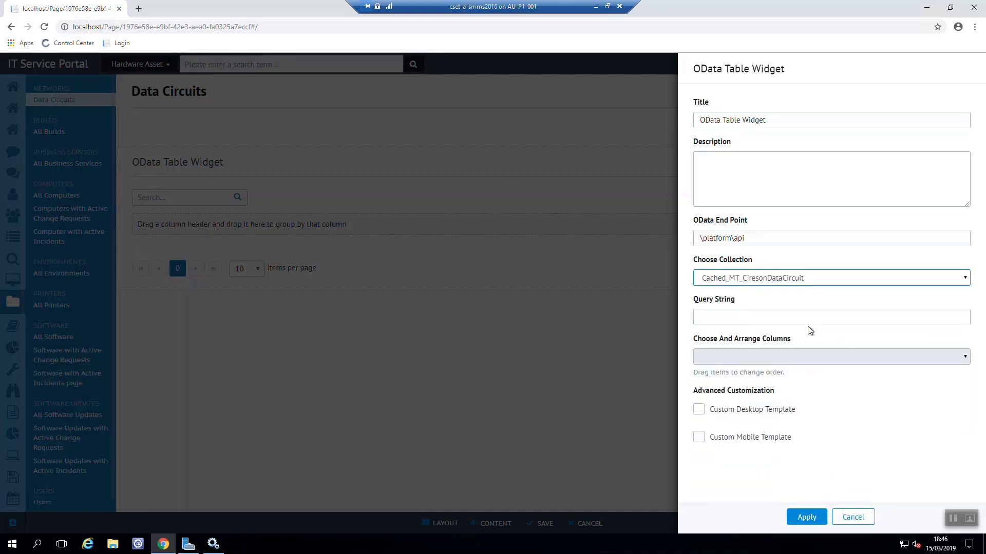
Add the Account Number, AssetStatus, CircuitType and Display Name columns to the OData table widget.
click(809, 318)
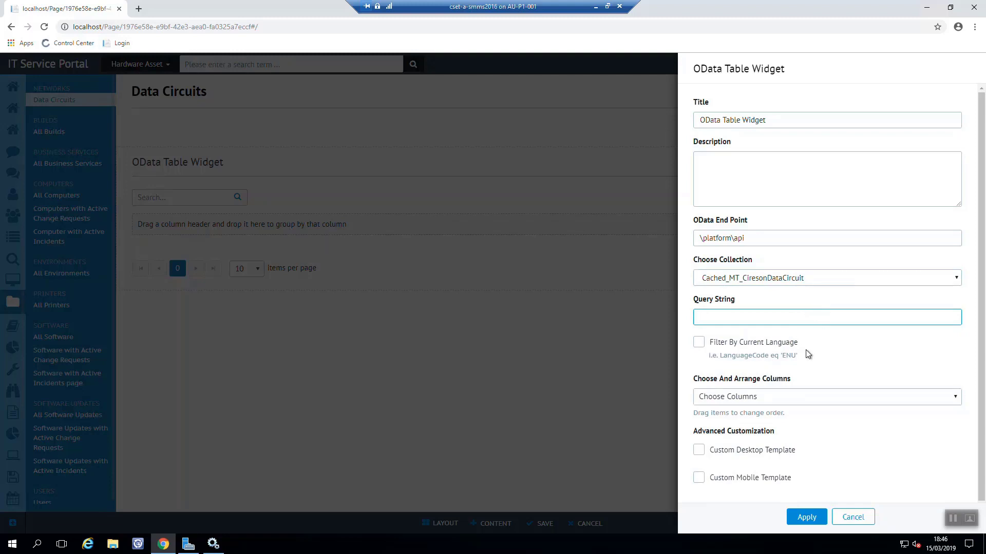
click(800, 398)
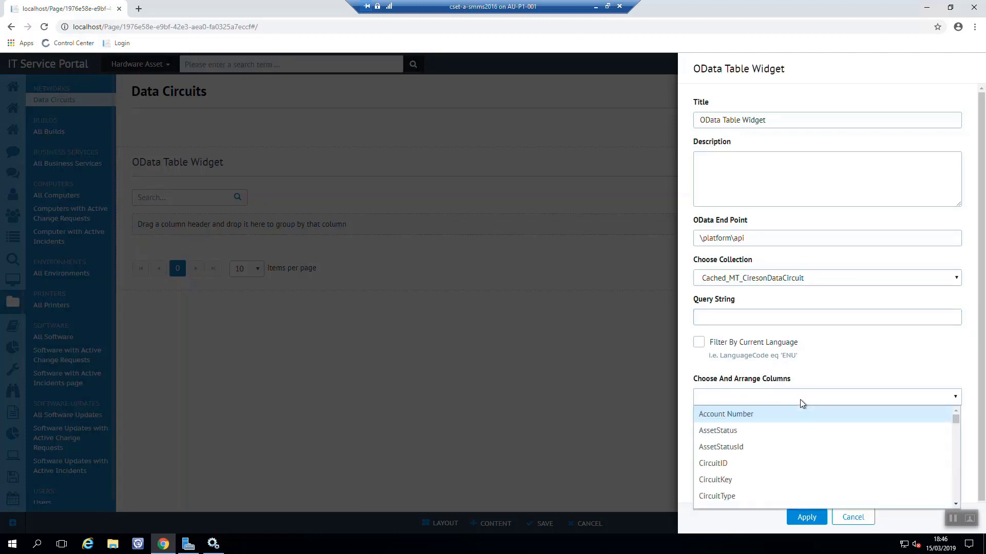
click(744, 415)
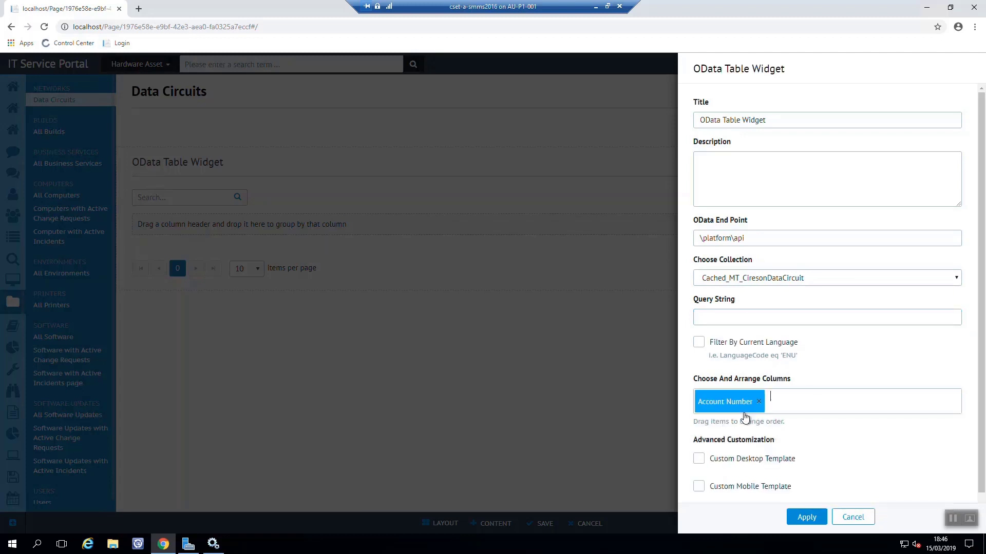
click(797, 406)
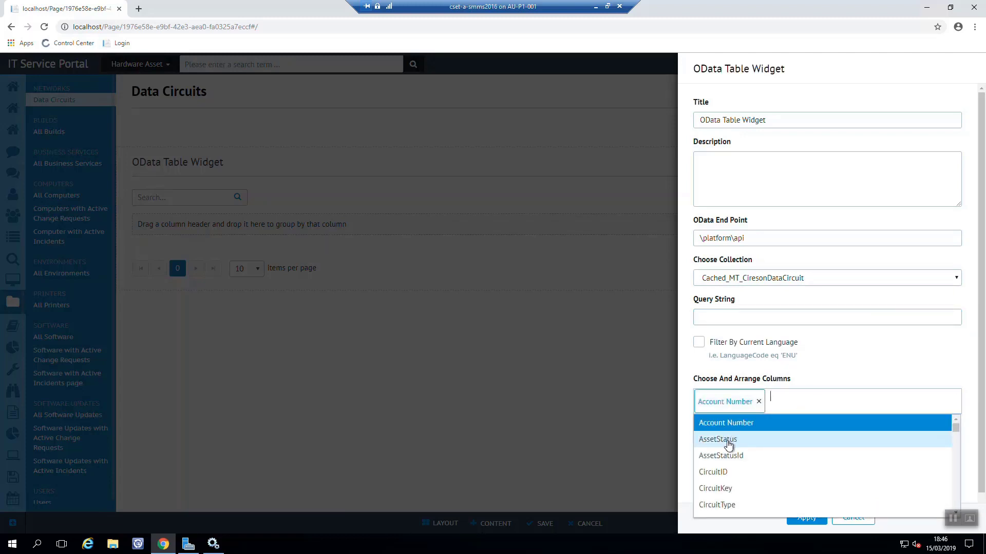
click(727, 441)
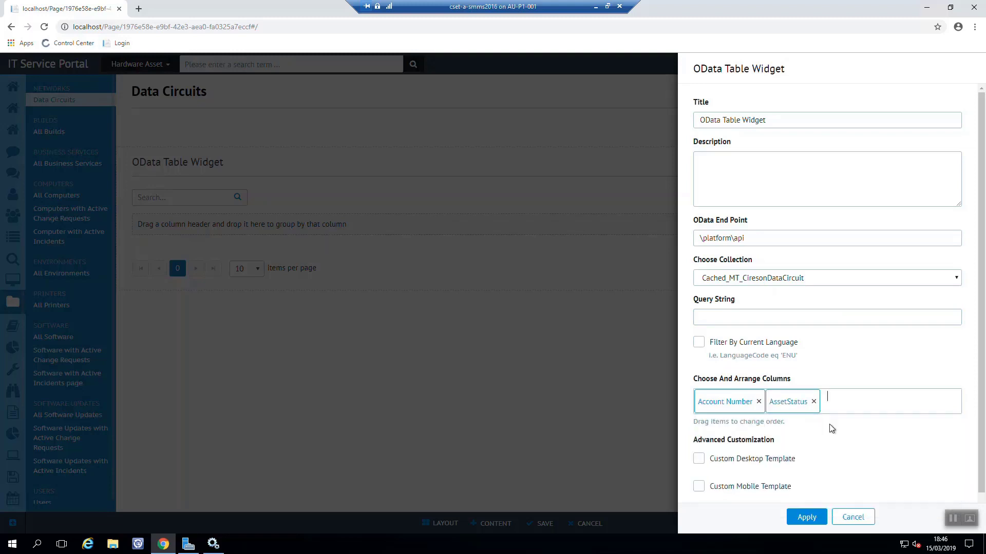
click(857, 402)
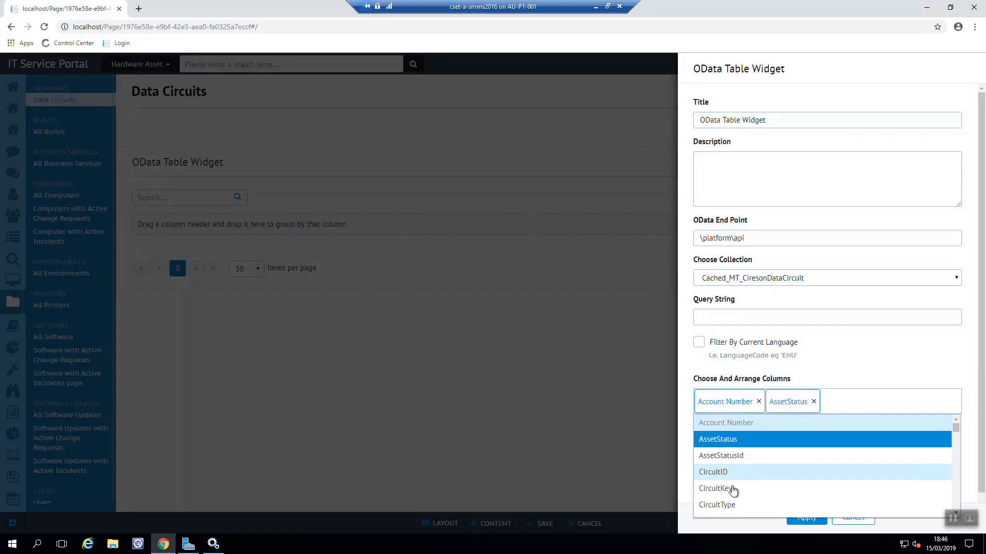
click(729, 505)
click(910, 404)
scroll(807, 497, down, 1)
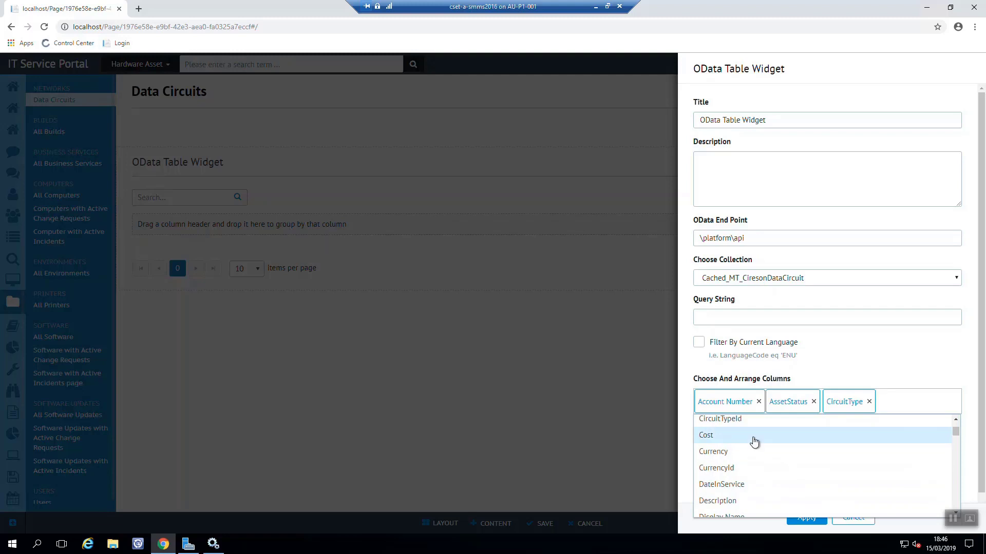
scroll(745, 504, down, 1)
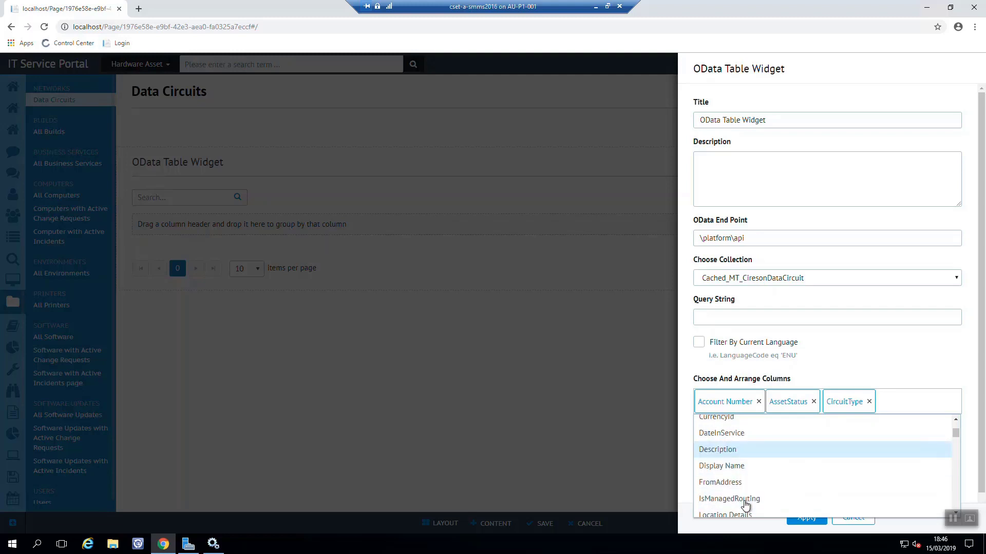
click(739, 466)
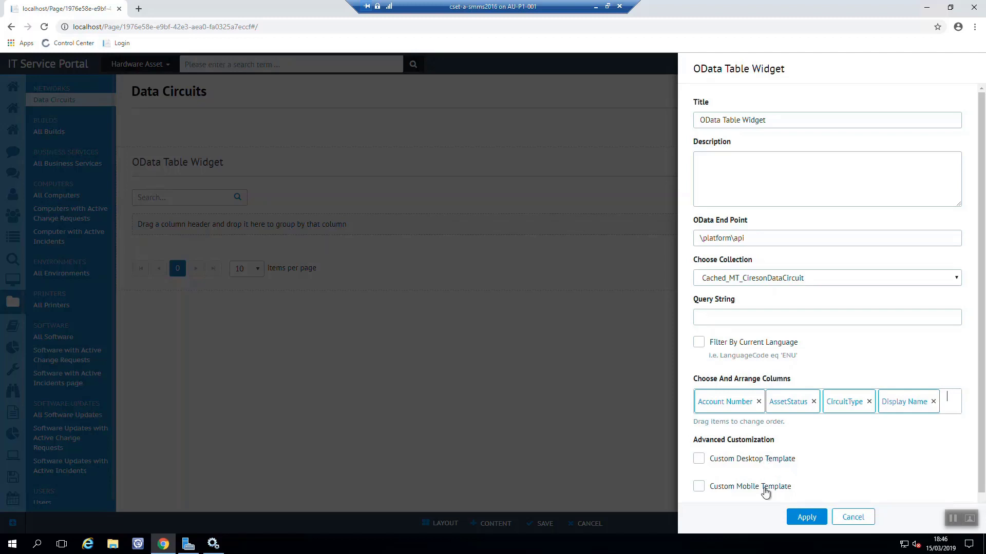
Apply the widget settings, save the Data Circuits page, and select the data circuit row.
click(797, 518)
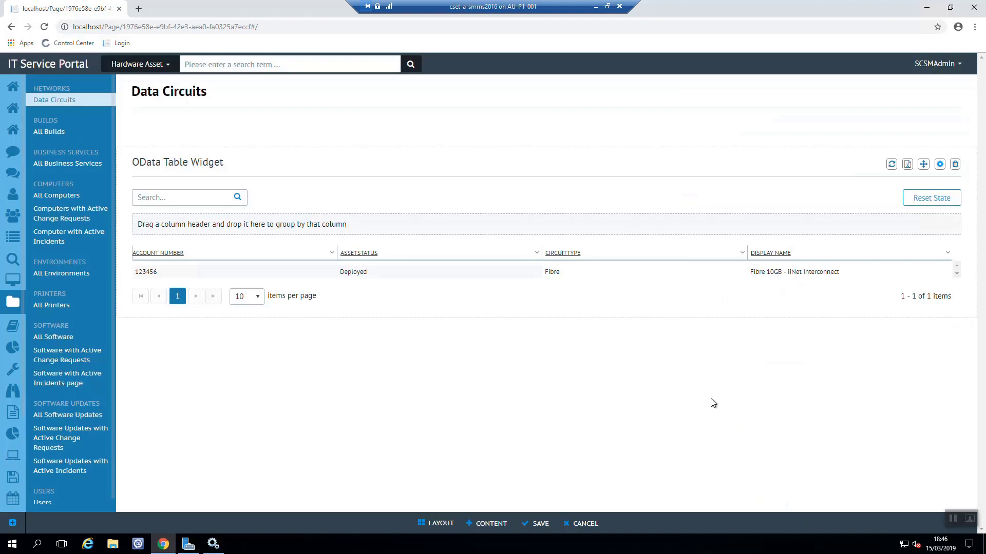
click(535, 526)
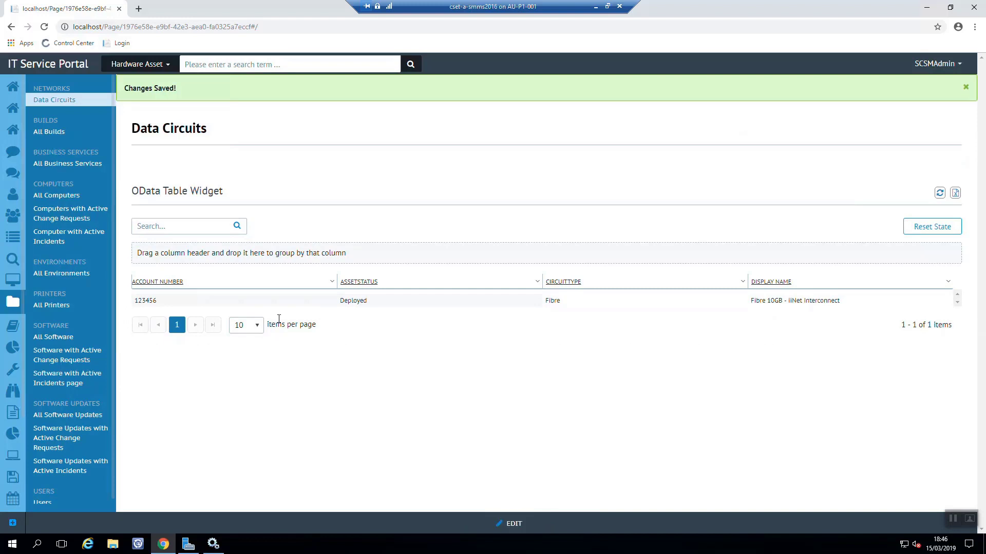
click(155, 266)
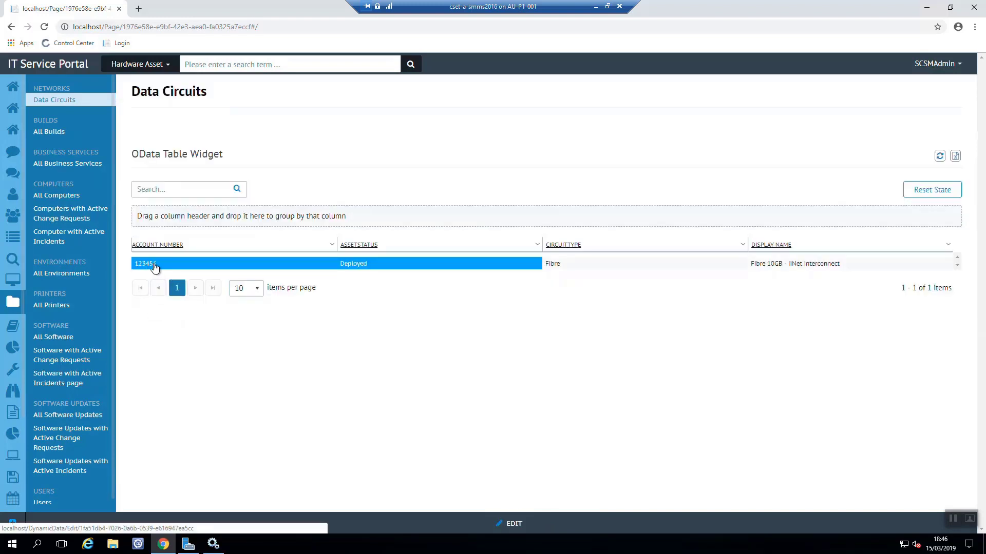
Open the Fibre 10GB - iiNet Interconnect circuit form from the table and save it.
click(154, 265)
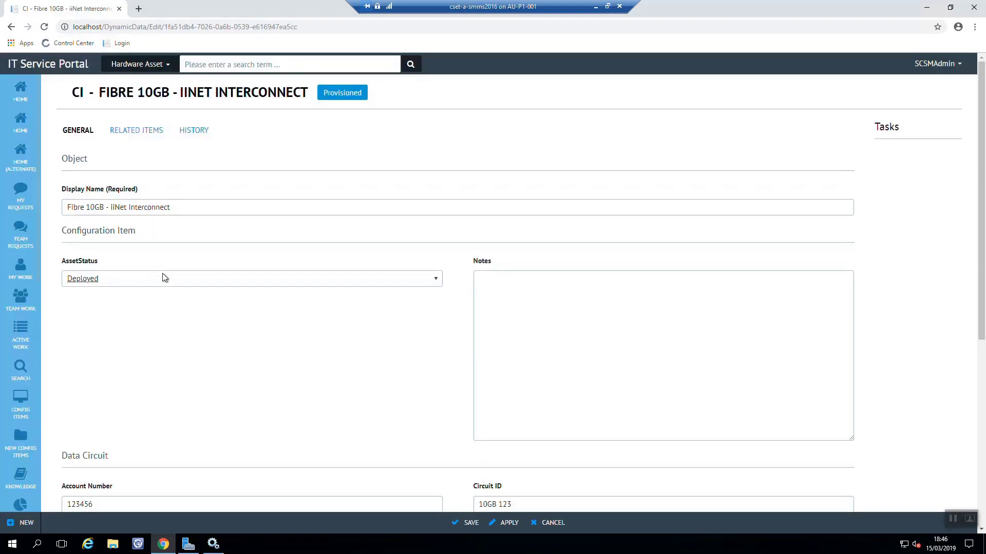
click(792, 398)
click(471, 524)
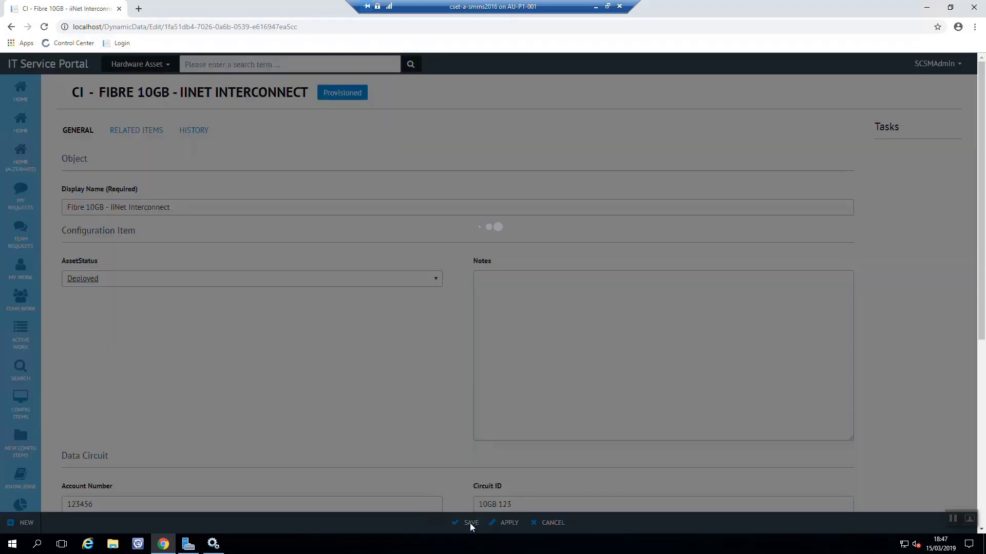